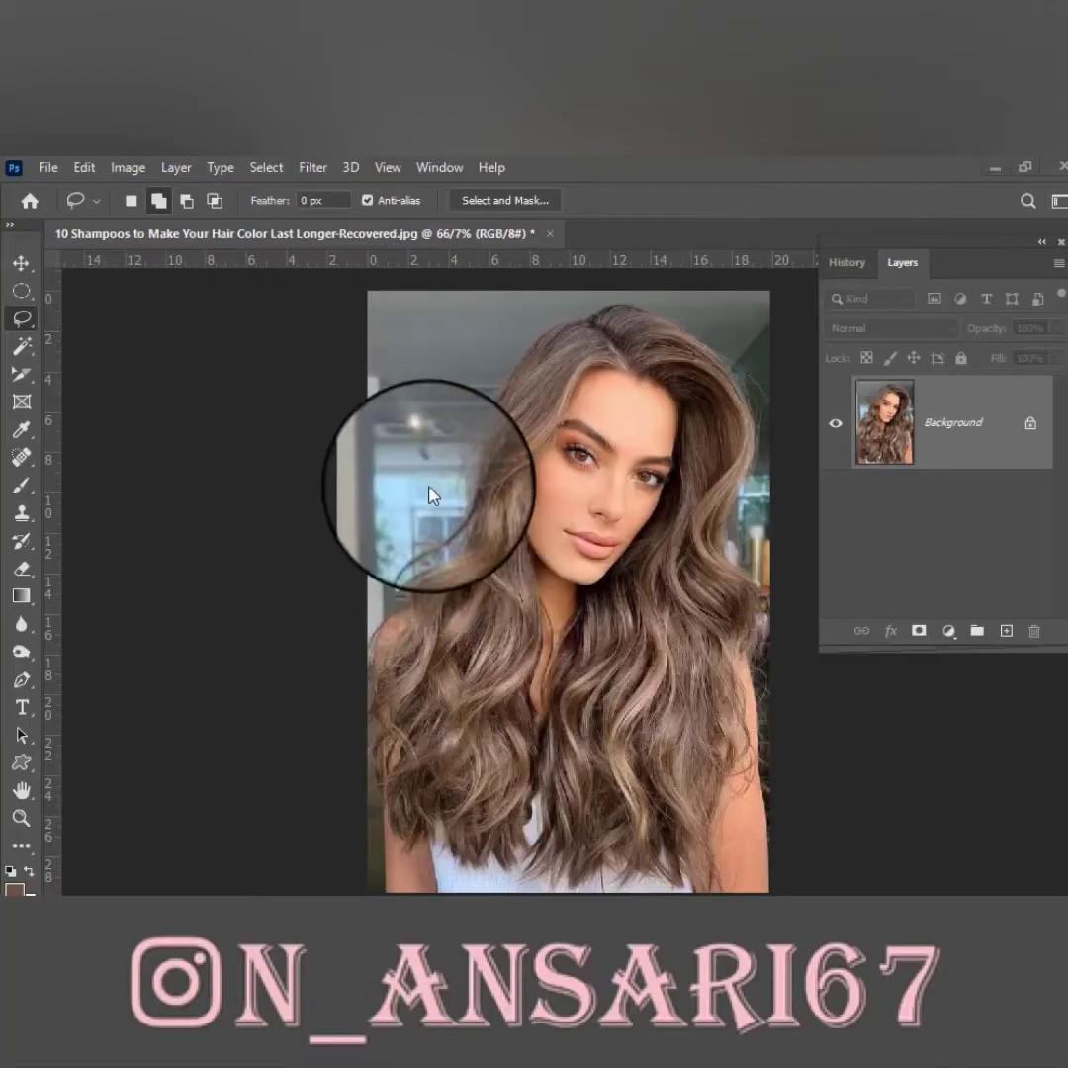
Open Select > Color Range and sample the woman's hair colour
click(274, 167)
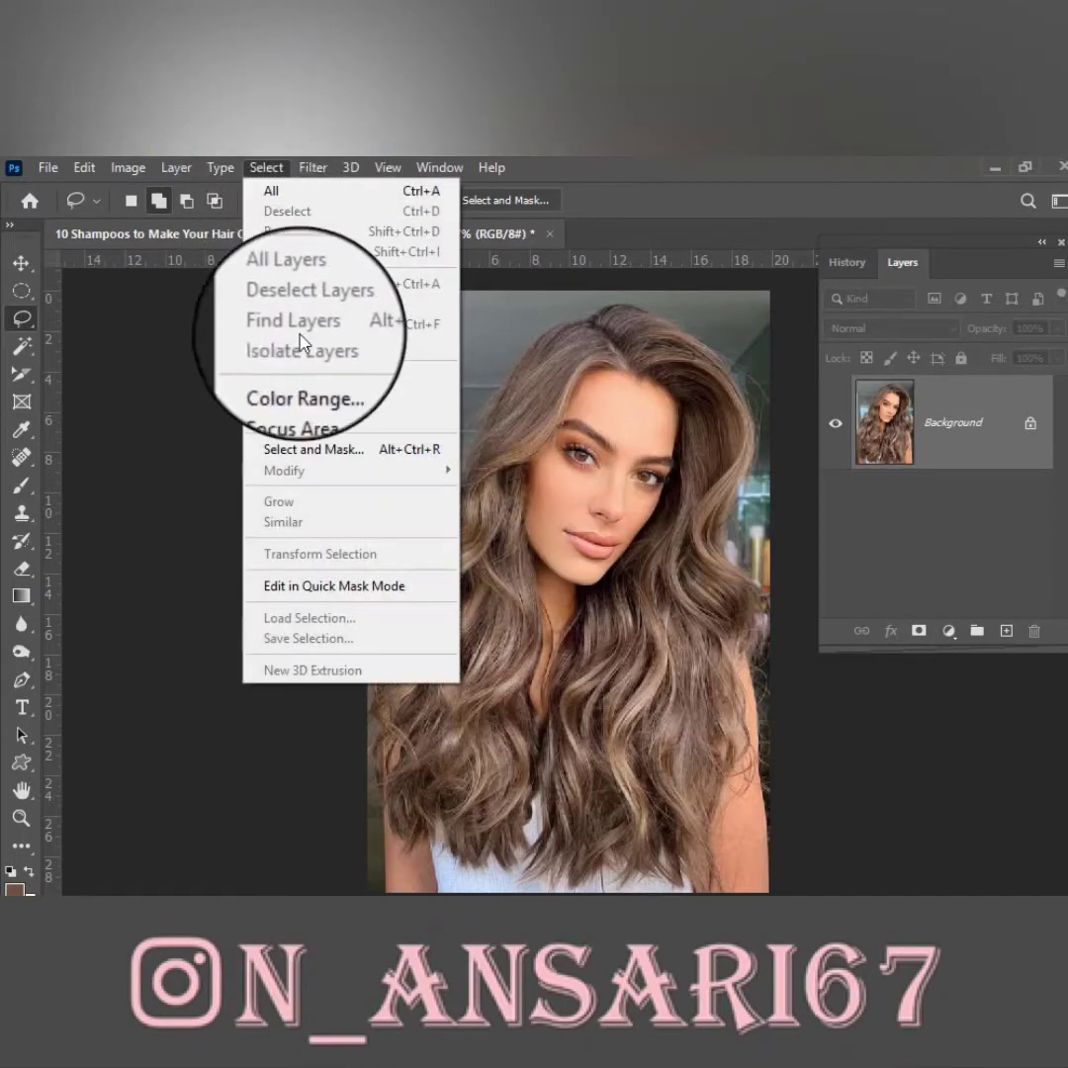
click(297, 376)
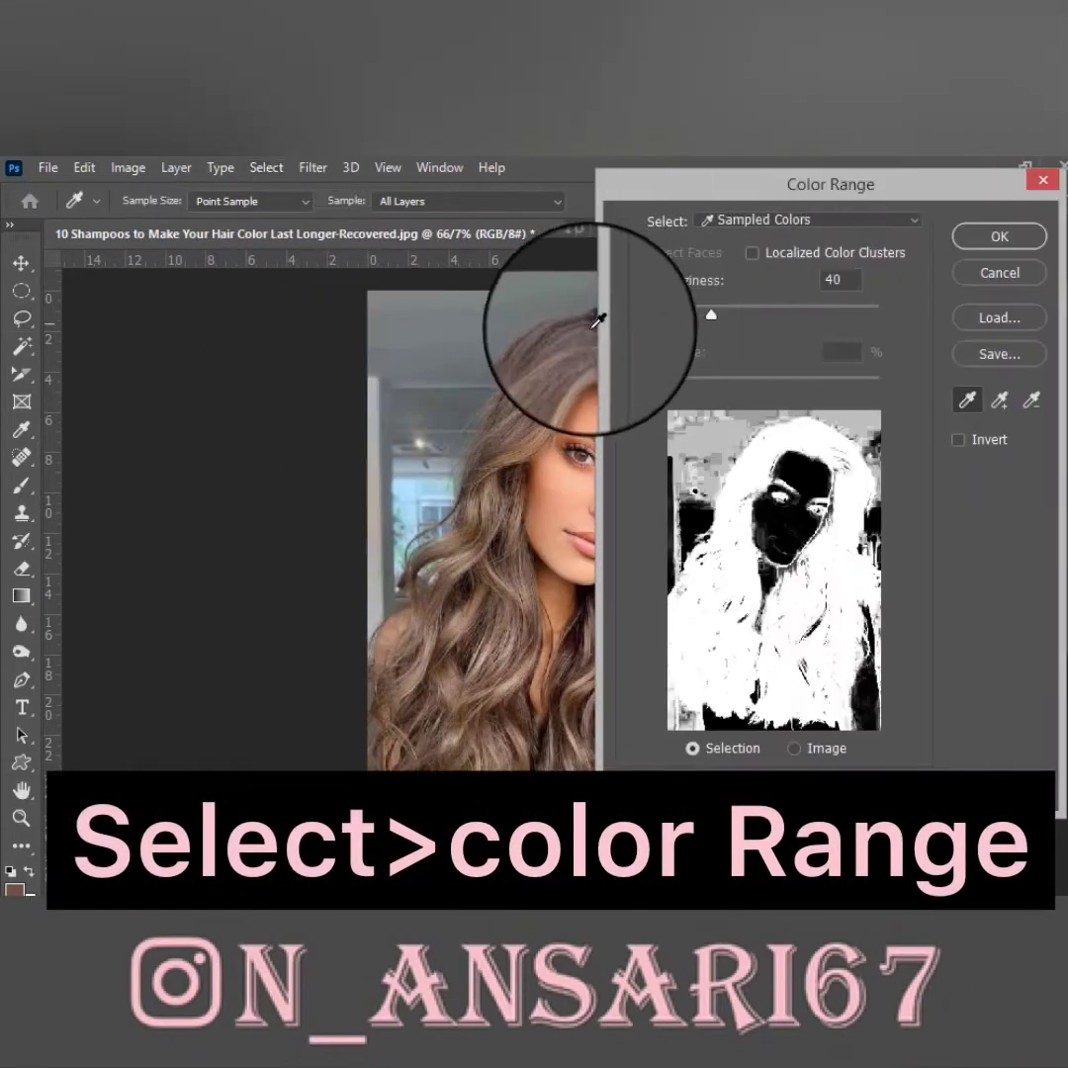
mouse_move(716, 178)
mouse_down()
mouse_move(885, 165)
mouse_move(11, 167)
mouse_up()
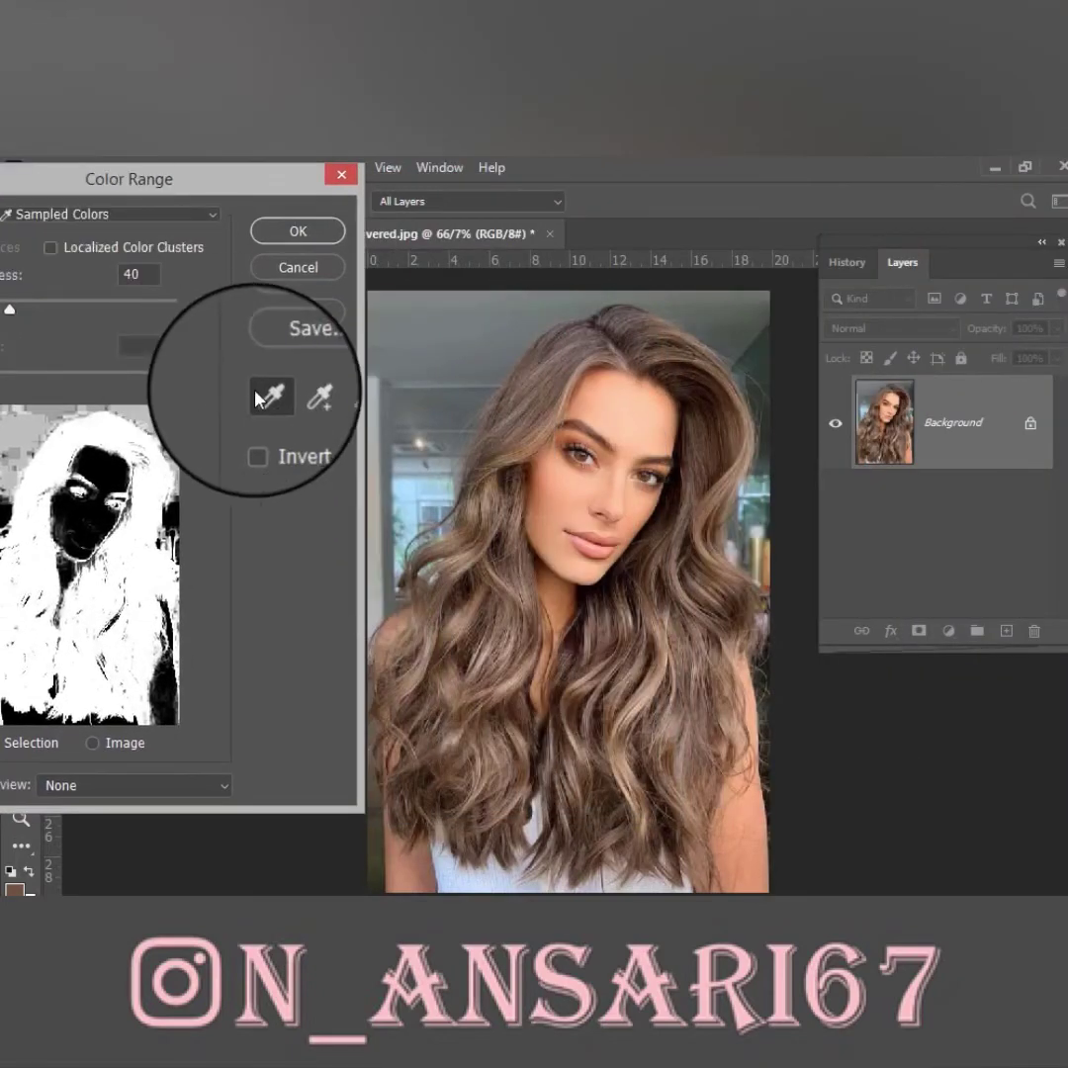
click(471, 602)
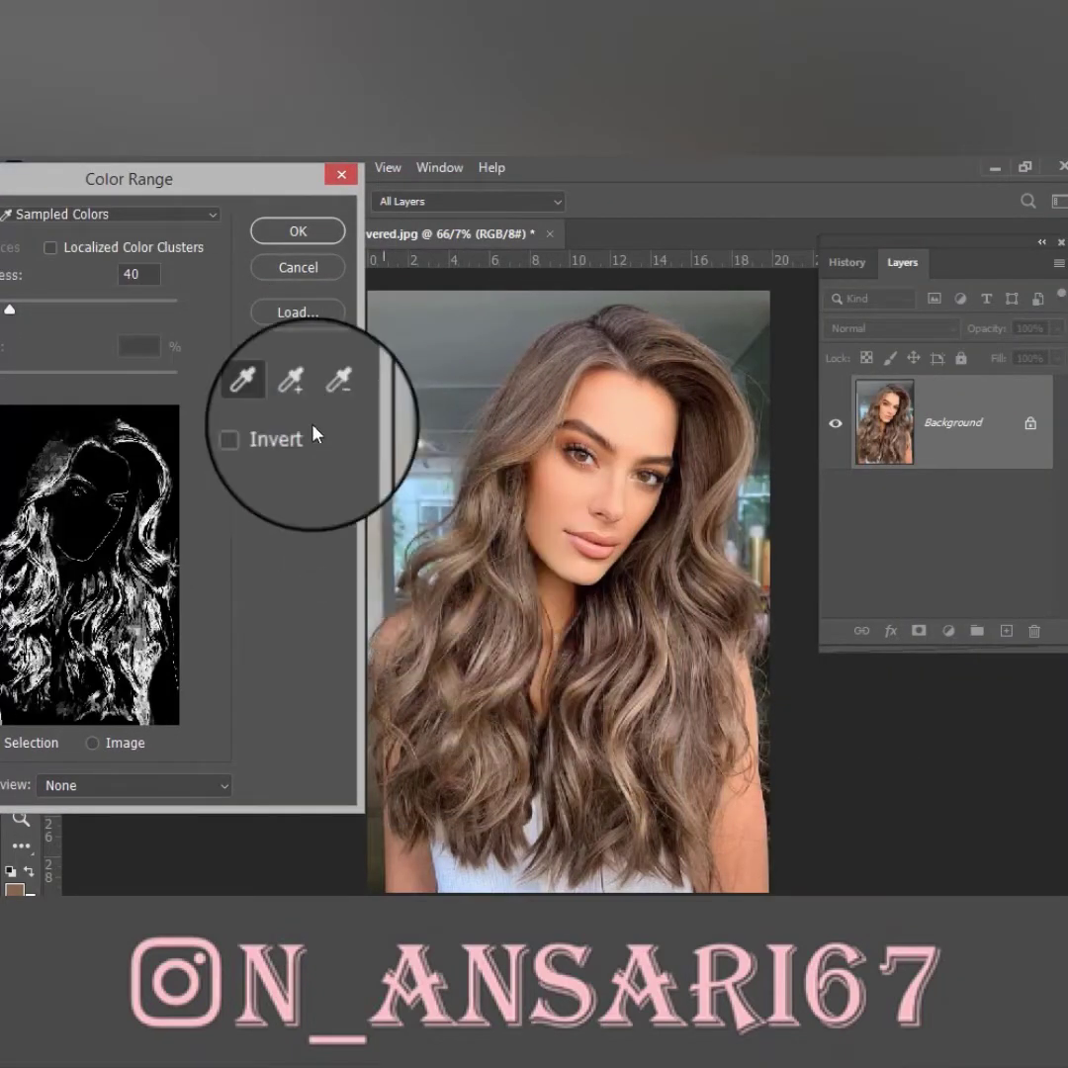
Add lower, mid-length and crown hair tones to the sample and accept the selection
click(296, 394)
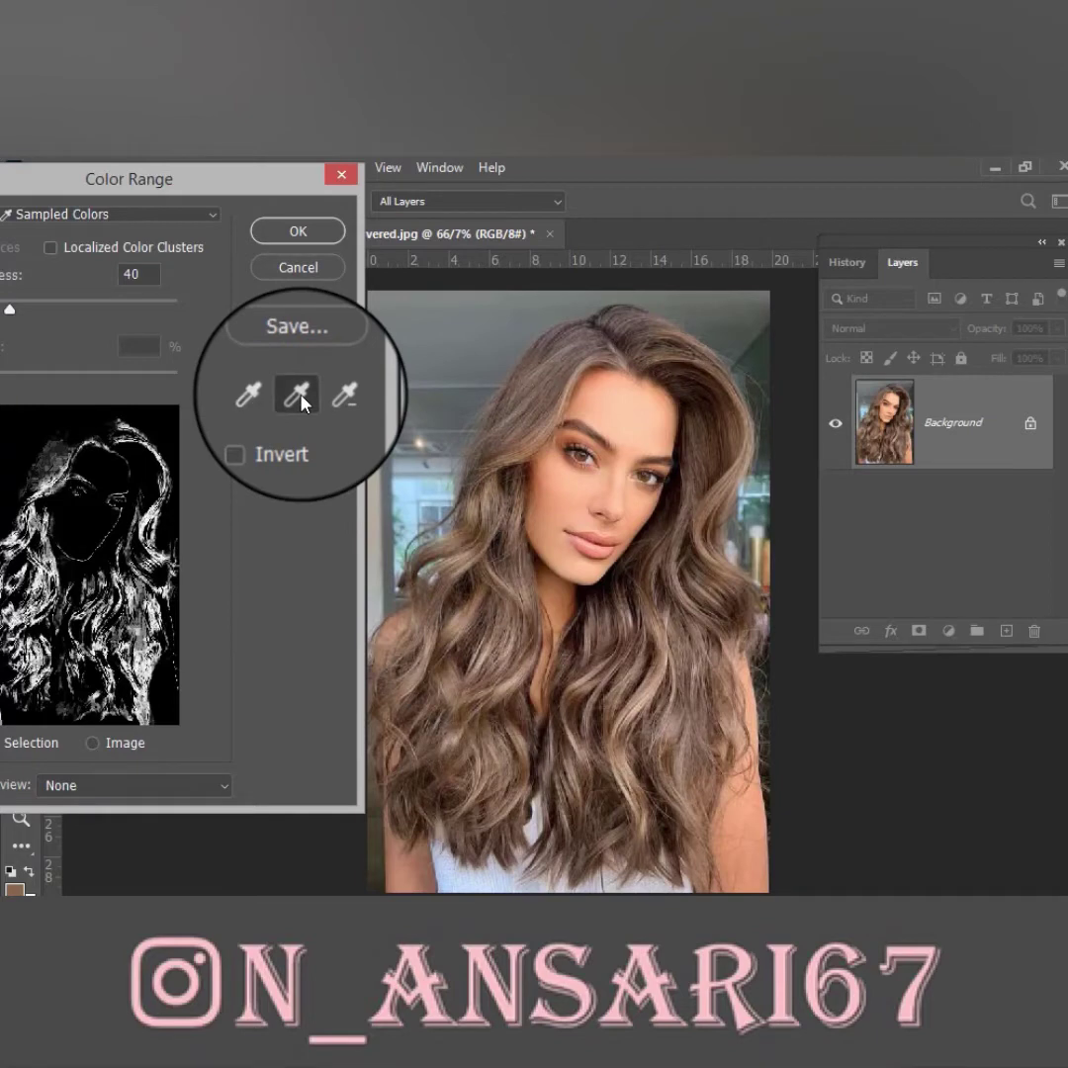
click(508, 633)
click(505, 746)
click(698, 752)
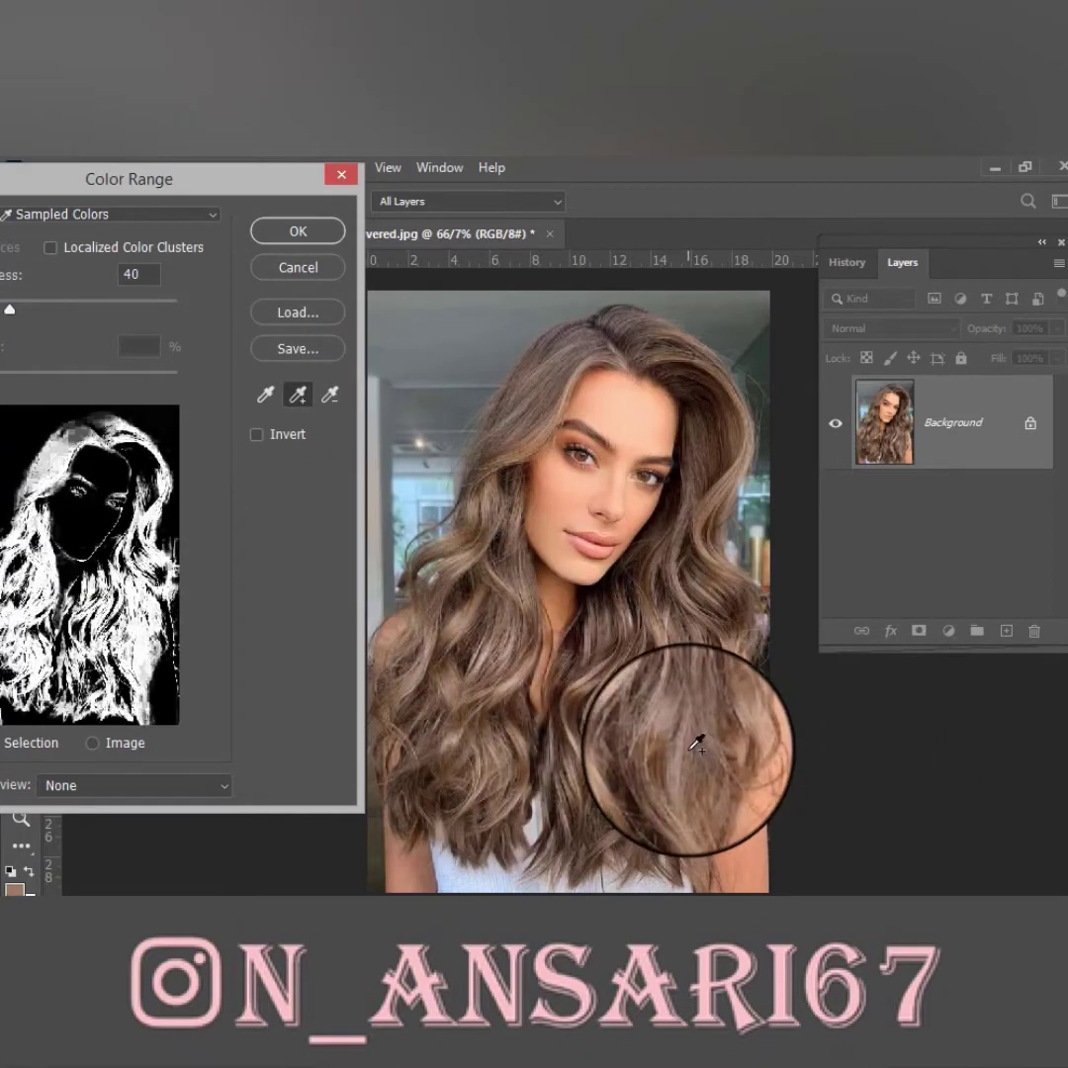
click(611, 675)
click(604, 700)
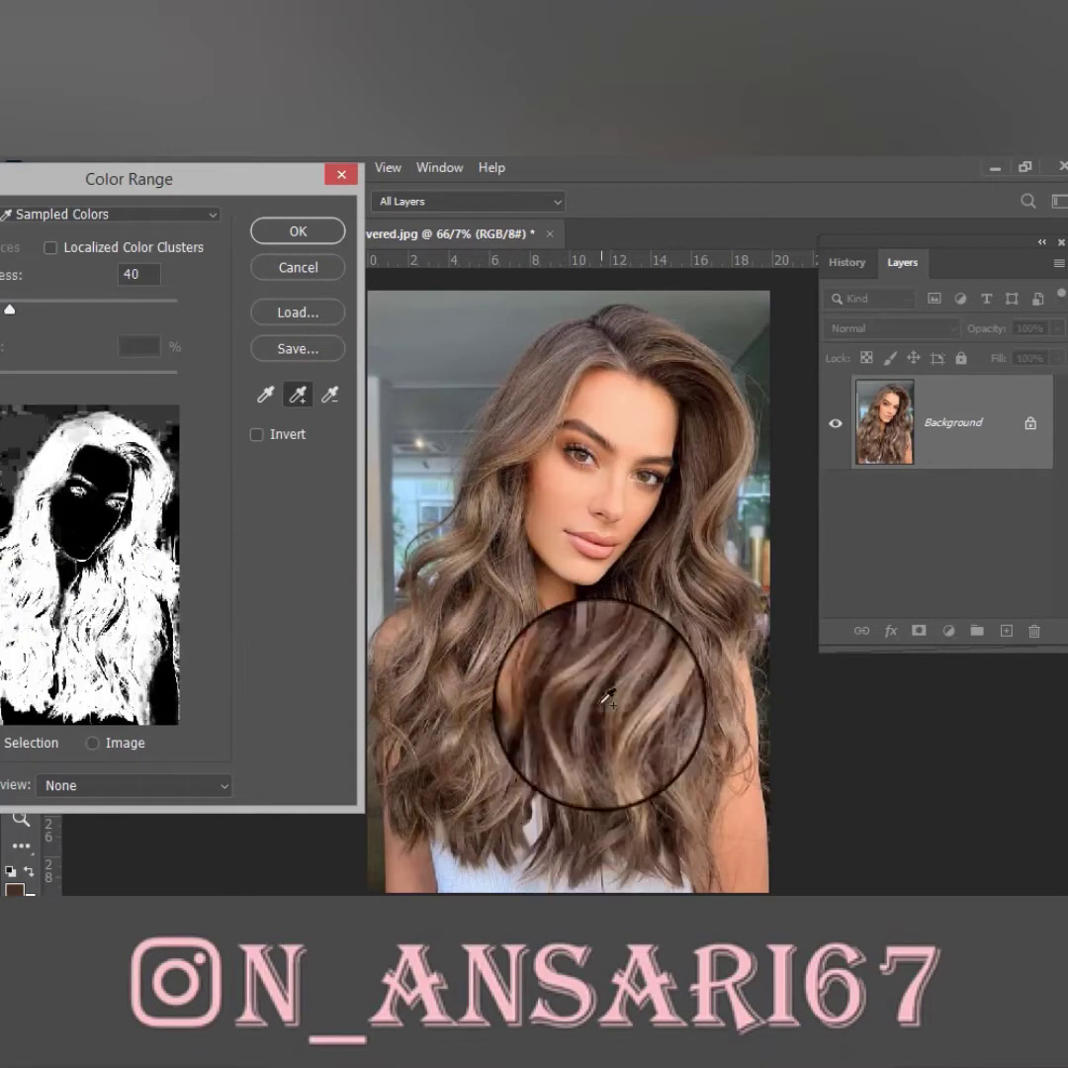
click(716, 413)
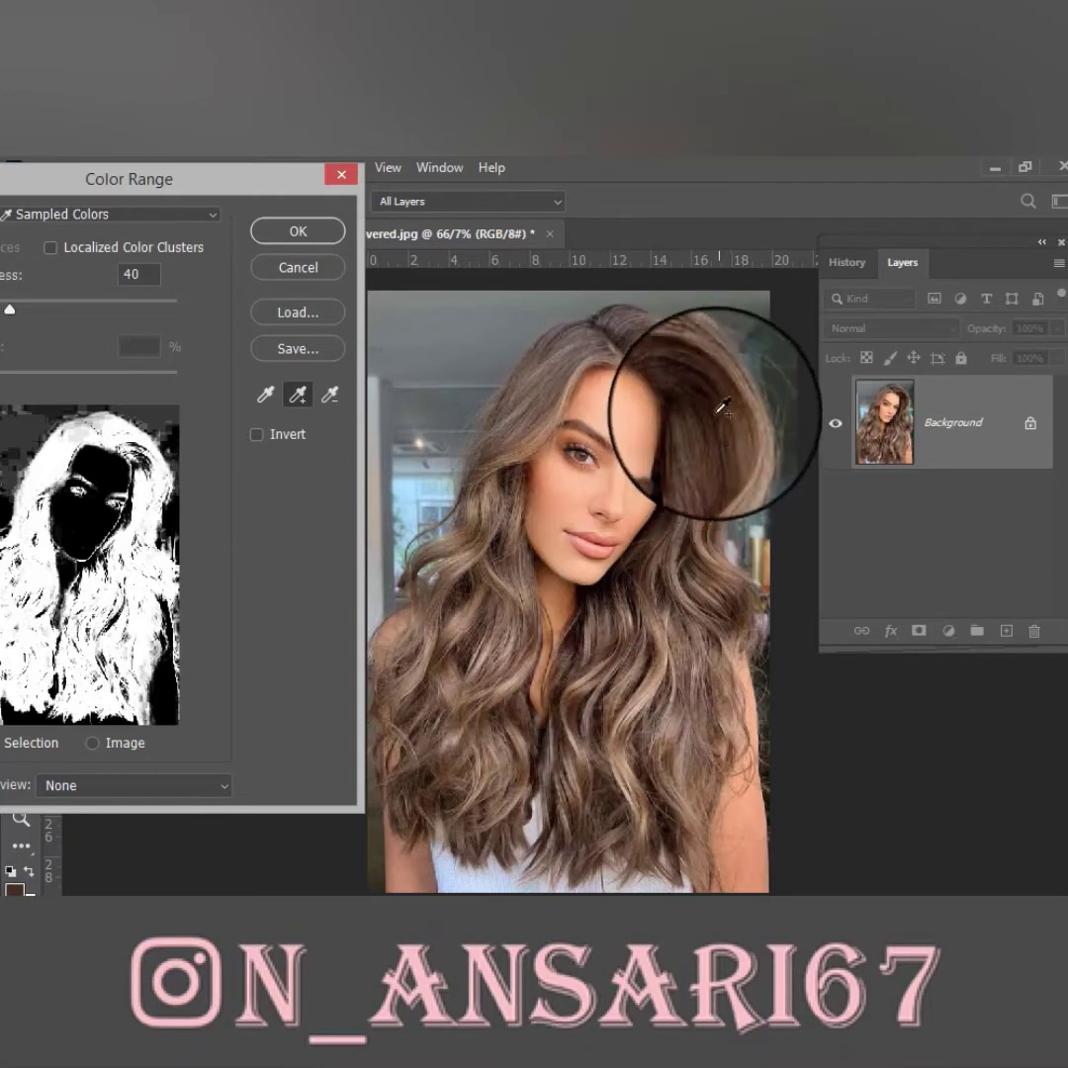
click(649, 334)
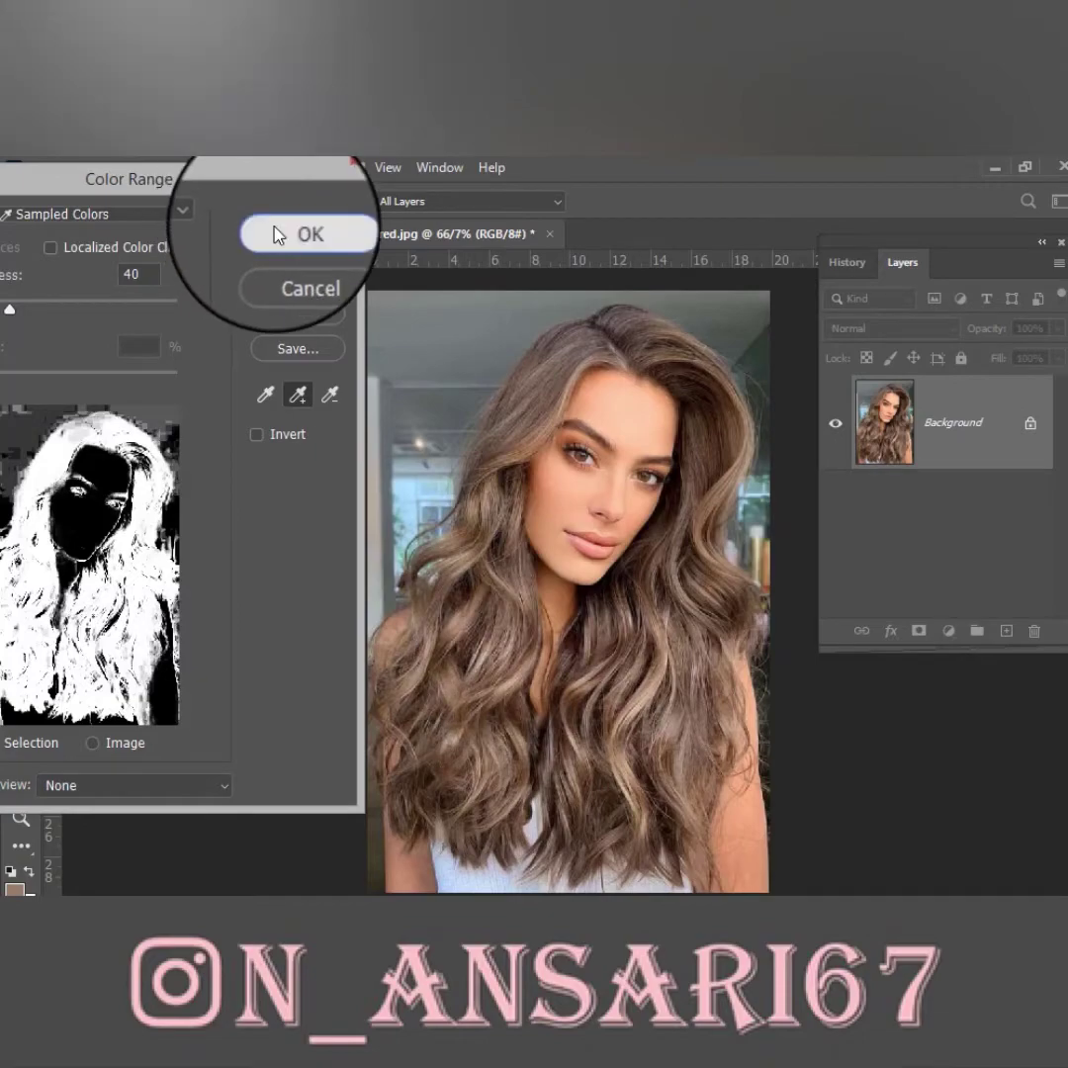
click(278, 235)
Lasso-trim stray background from the hair selection and copy the hair to Layer 1
drag(512, 606, 499, 813)
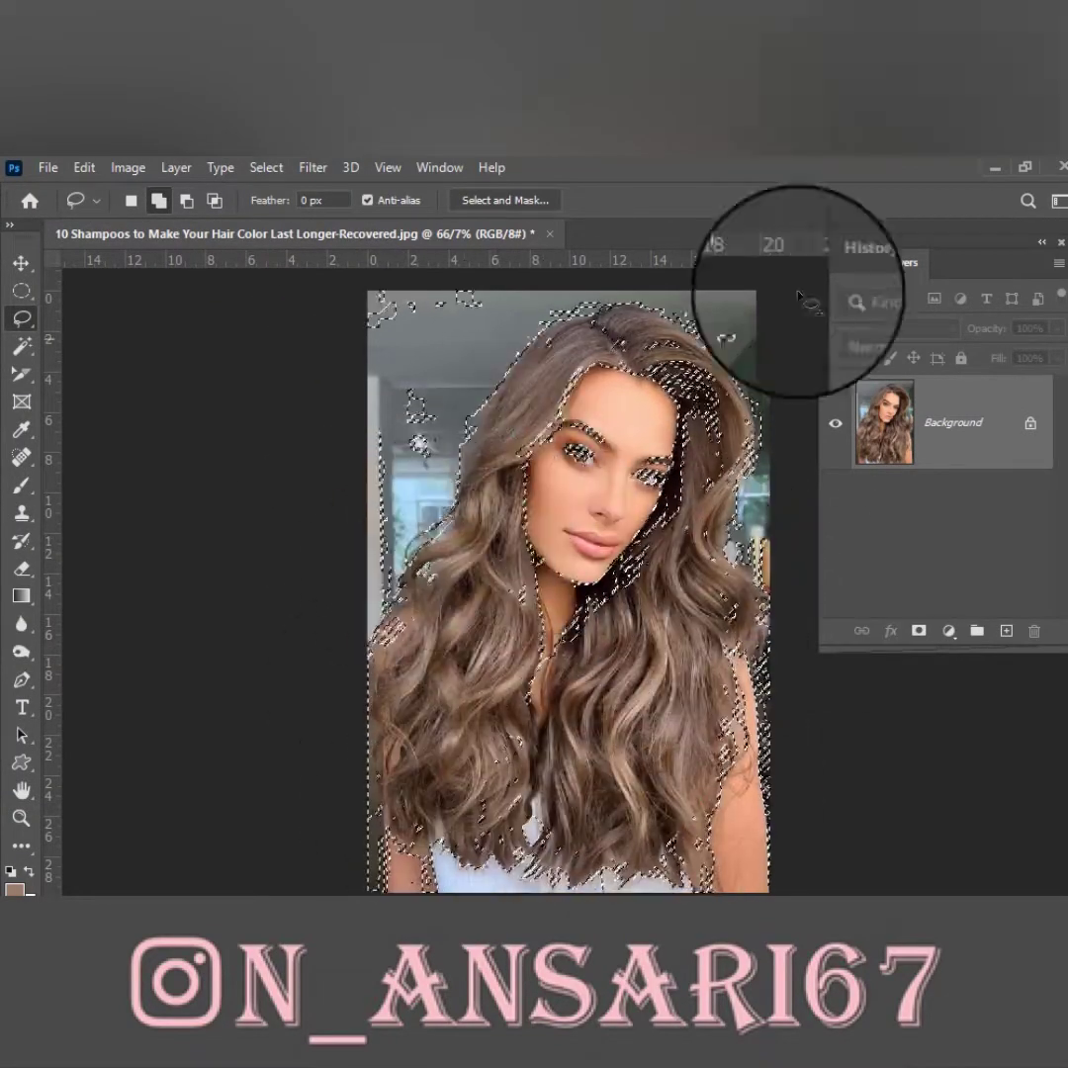
mouse_move(499, 813)
mouse_down()
mouse_move(504, 648)
mouse_move(479, 811)
mouse_up()
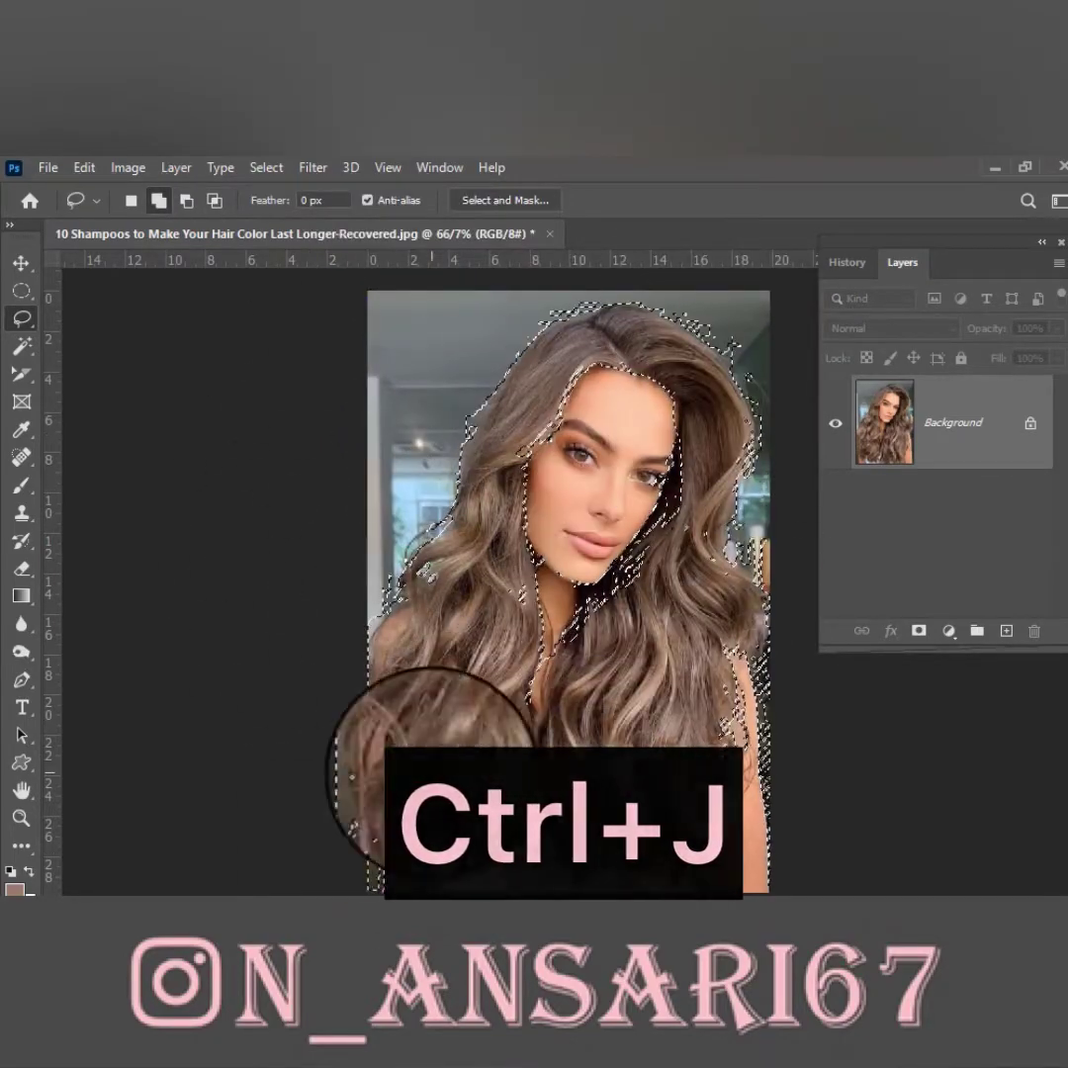
key(ctrl+j)
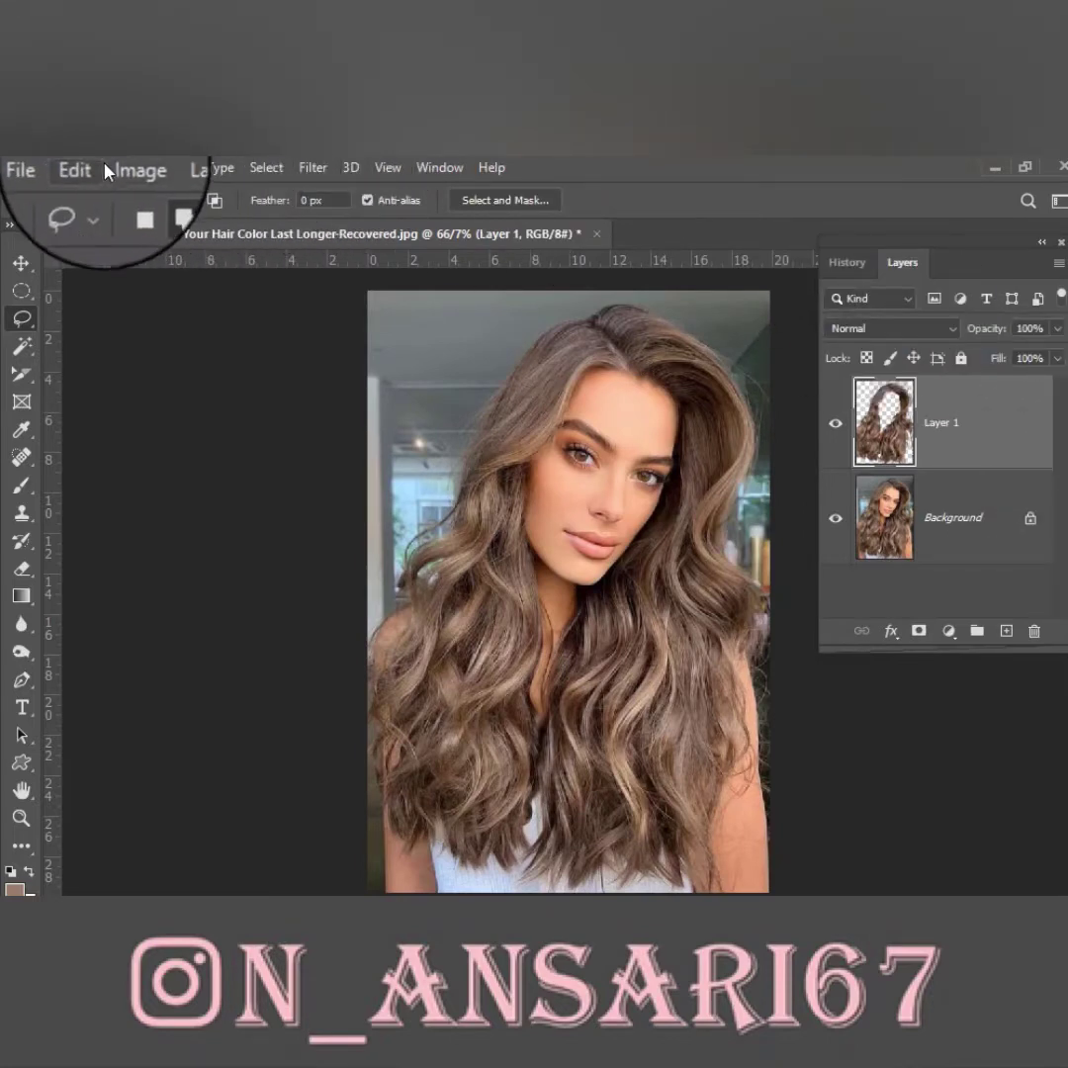
Darken the Layer 1 hair to a deep brown with Curves shadow and highlight adjustments
click(947, 632)
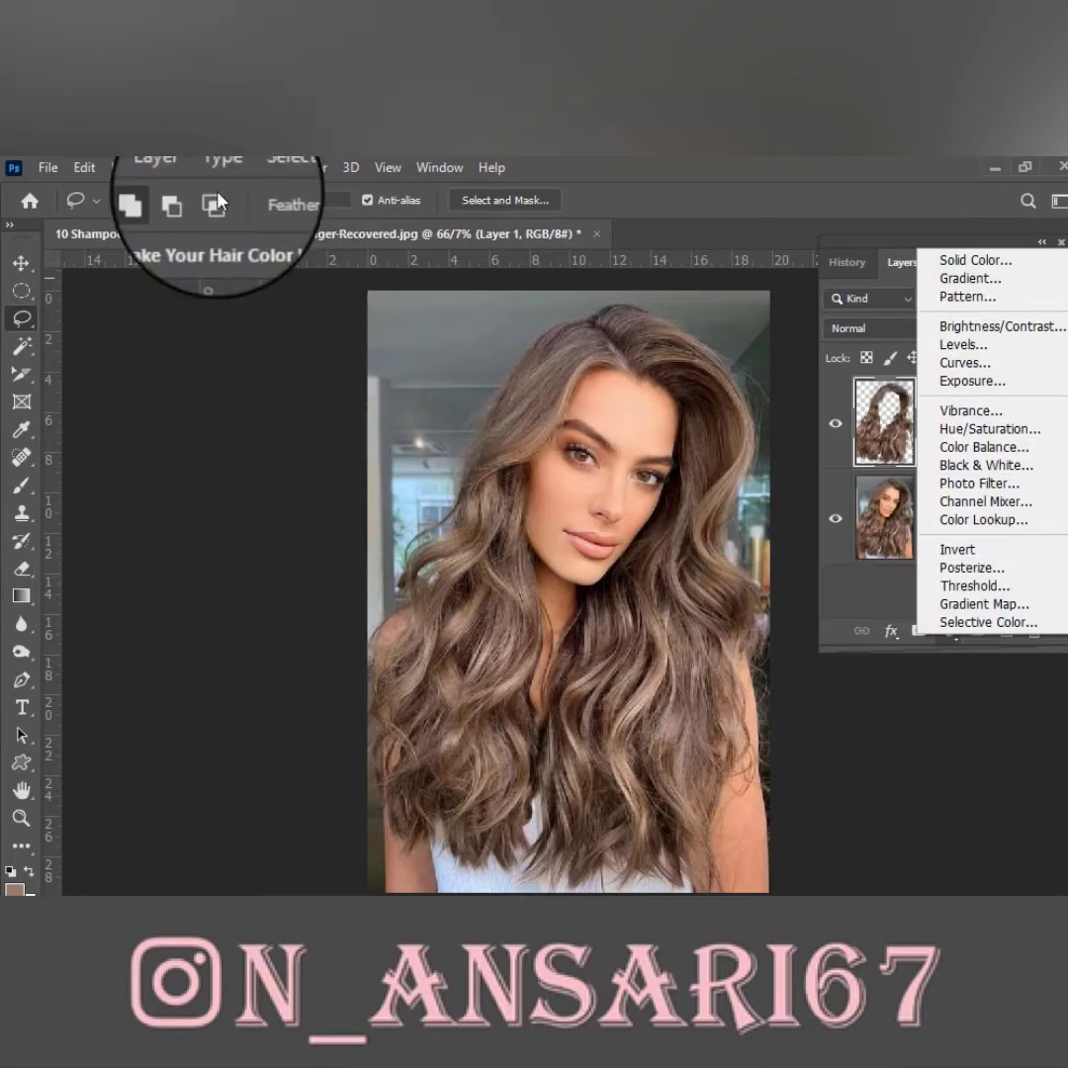
click(127, 167)
mouse_move(149, 224)
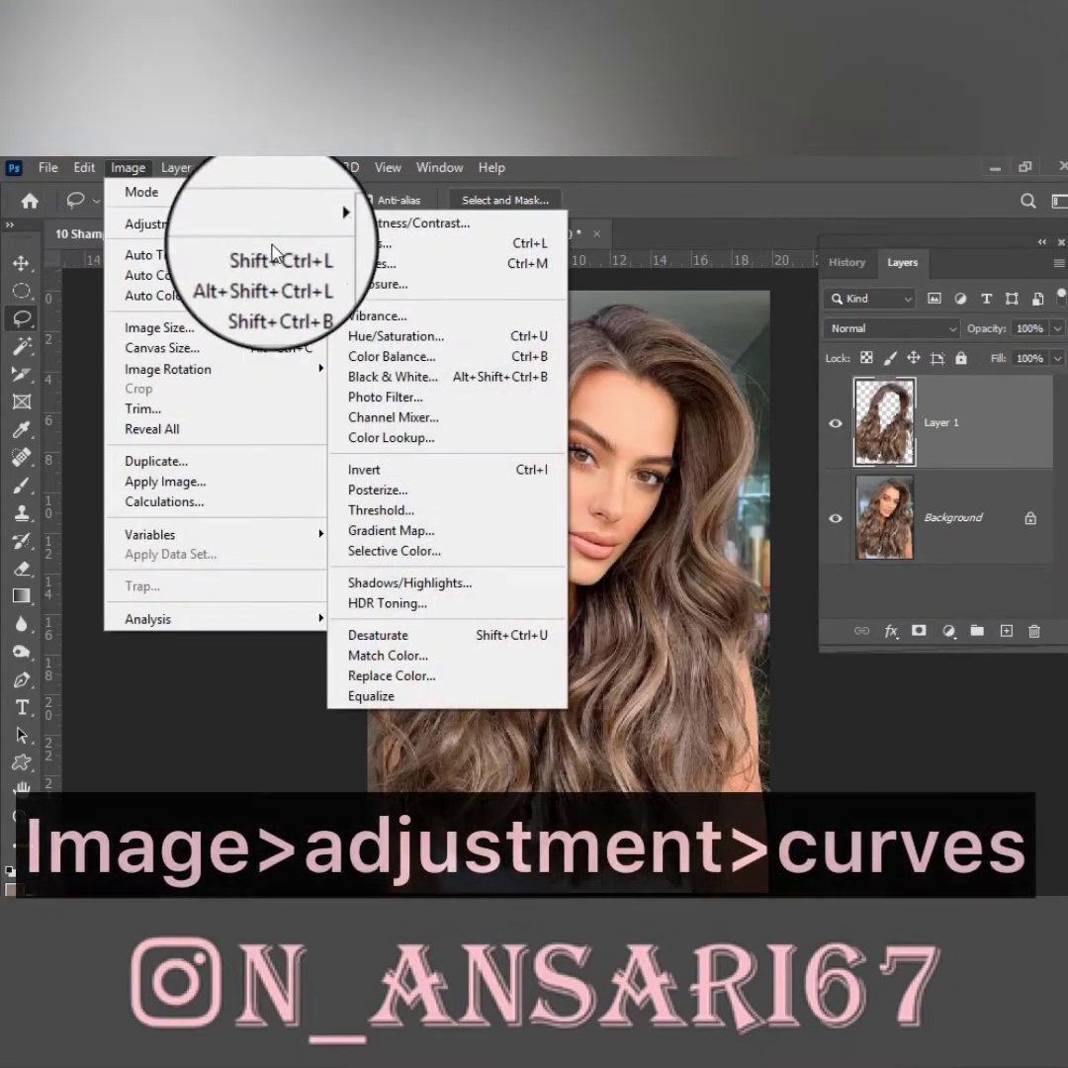
click(368, 263)
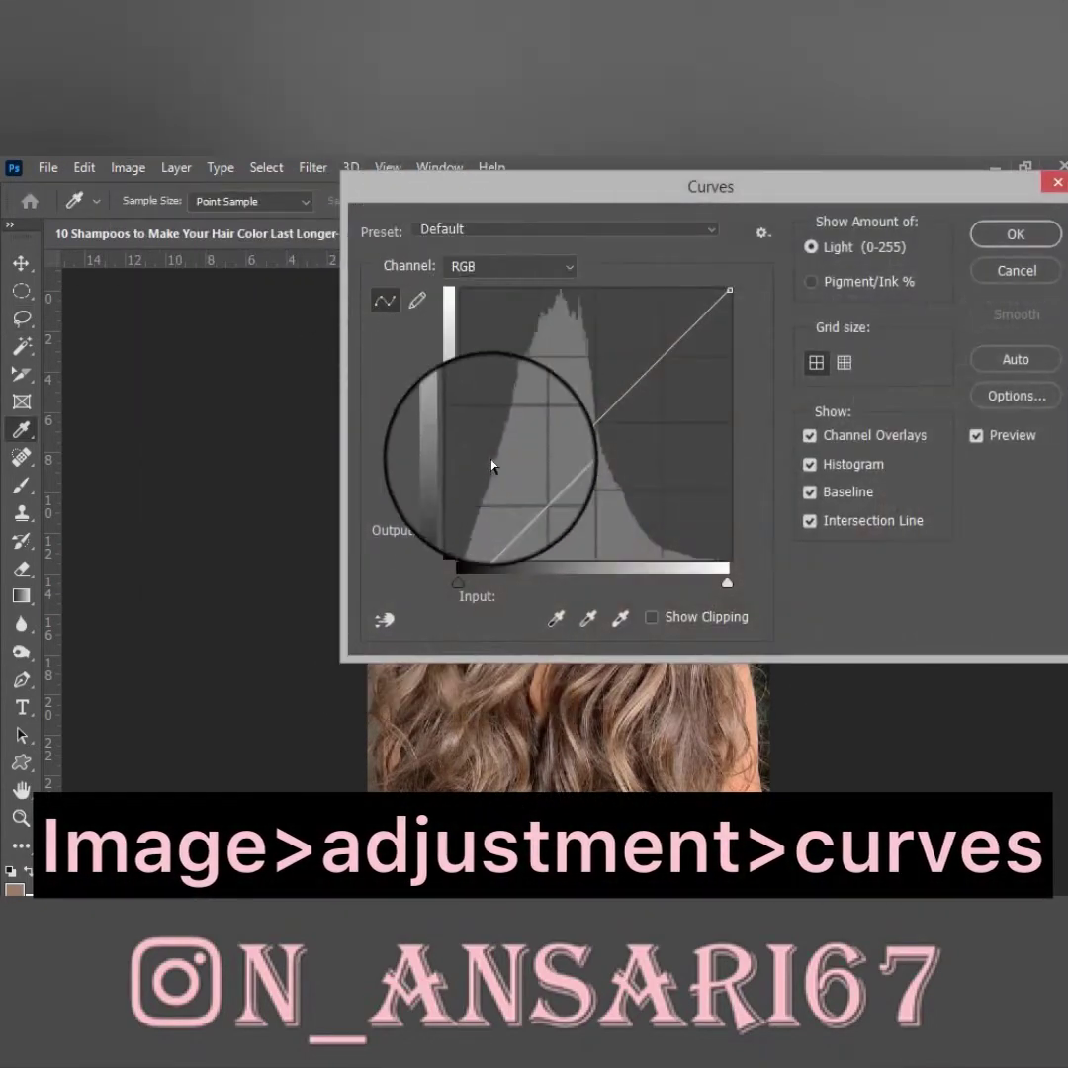
mouse_move(464, 182)
mouse_down()
mouse_move(843, 166)
mouse_move(772, 168)
mouse_up()
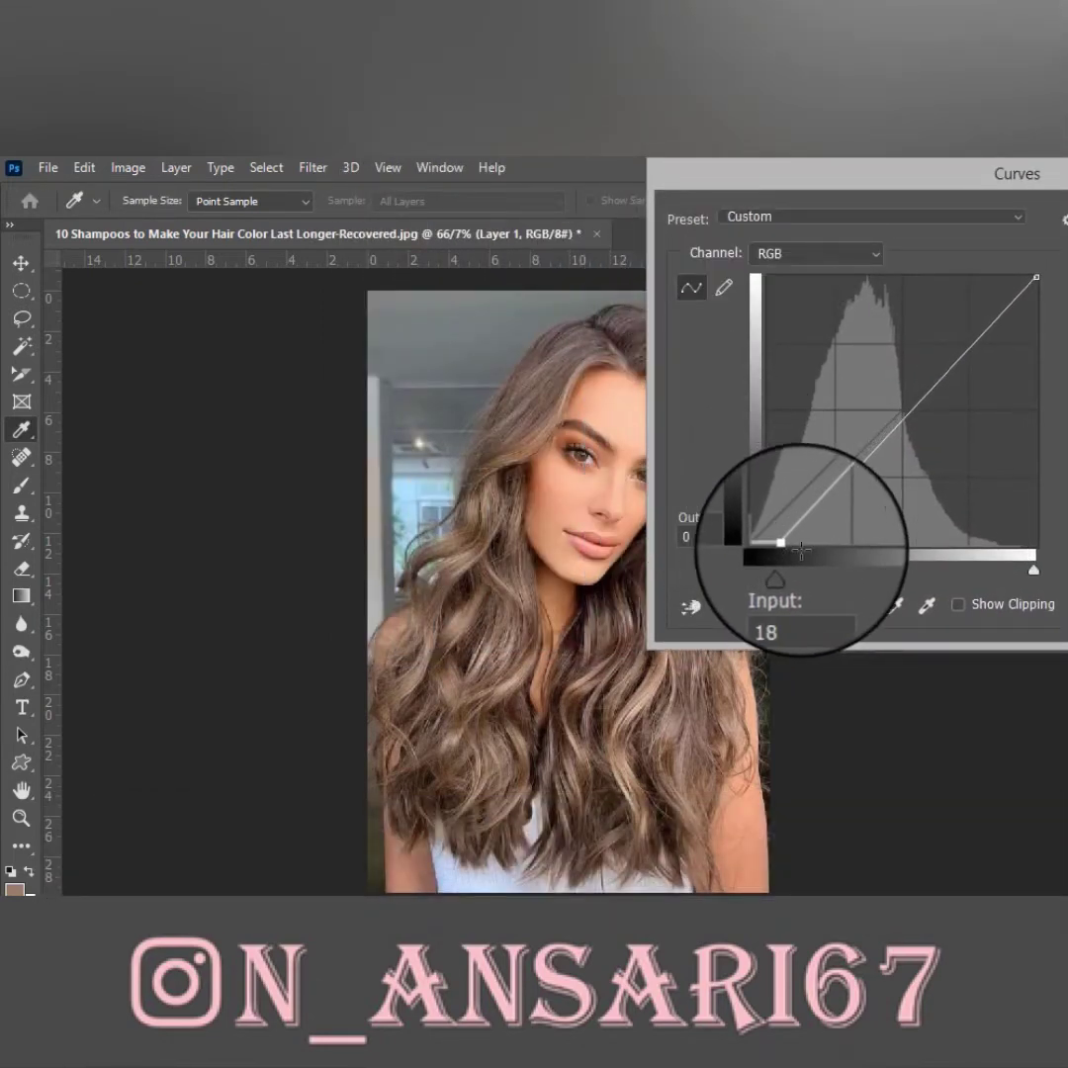
drag(811, 544, 815, 544)
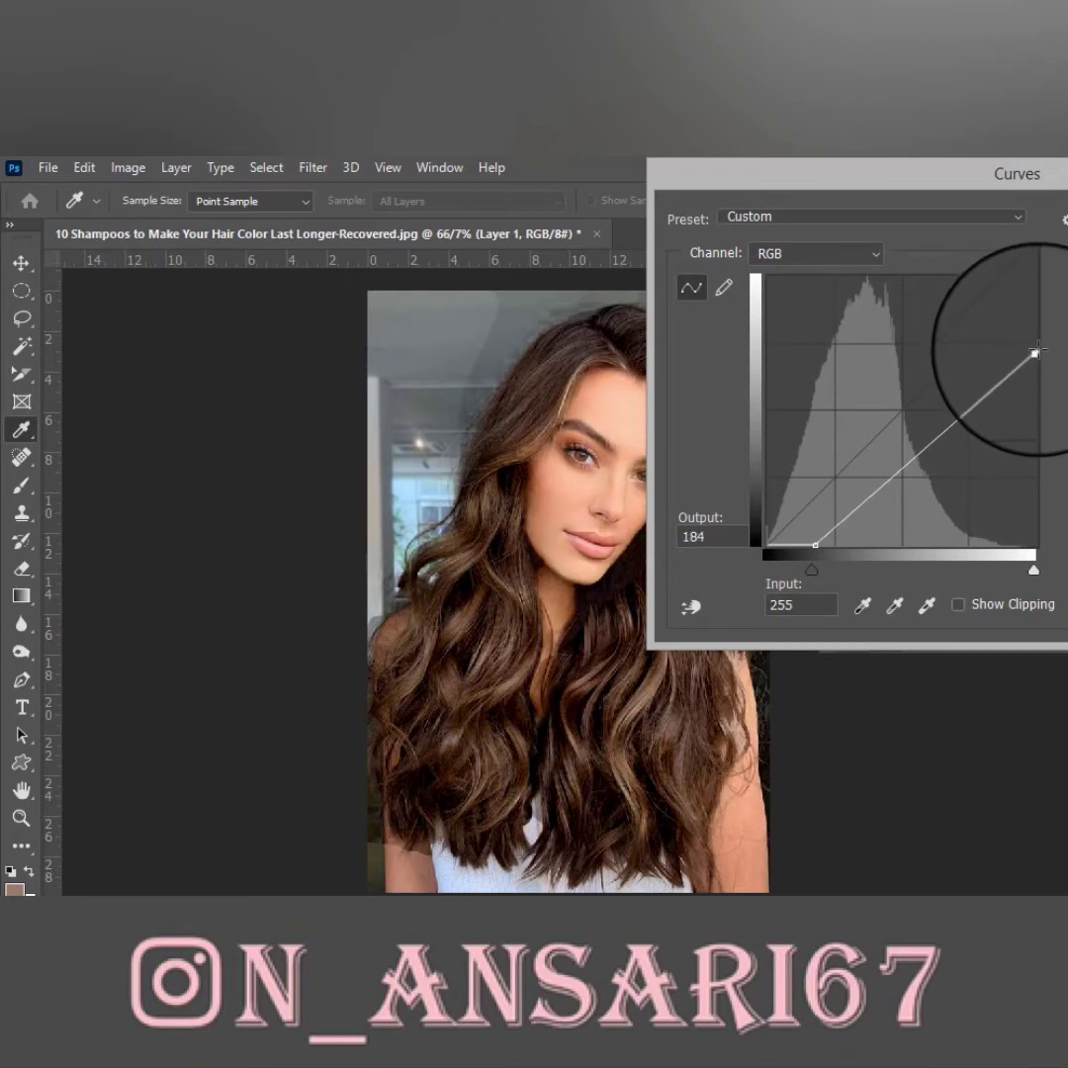
drag(1025, 329, 890, 263)
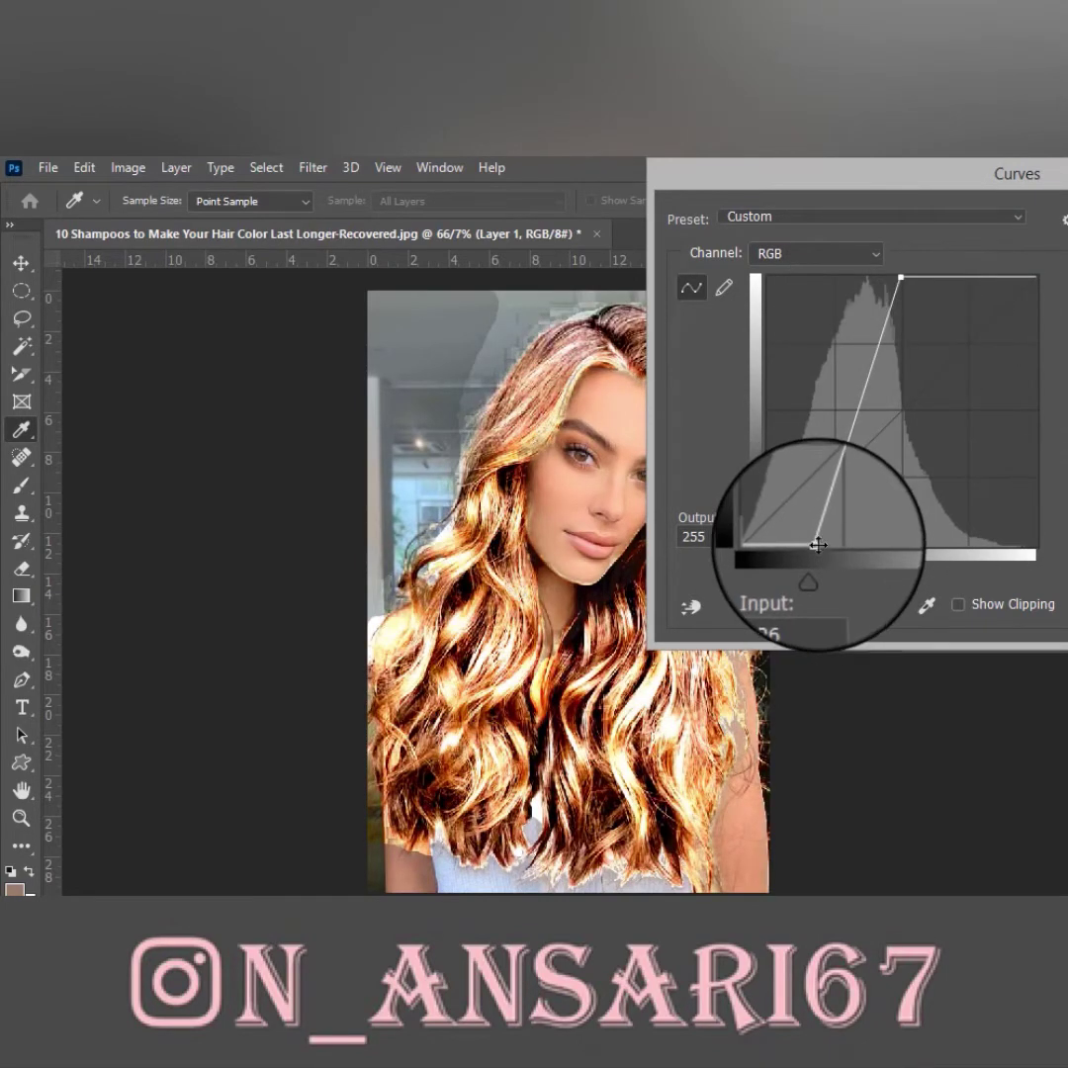
drag(815, 544, 768, 476)
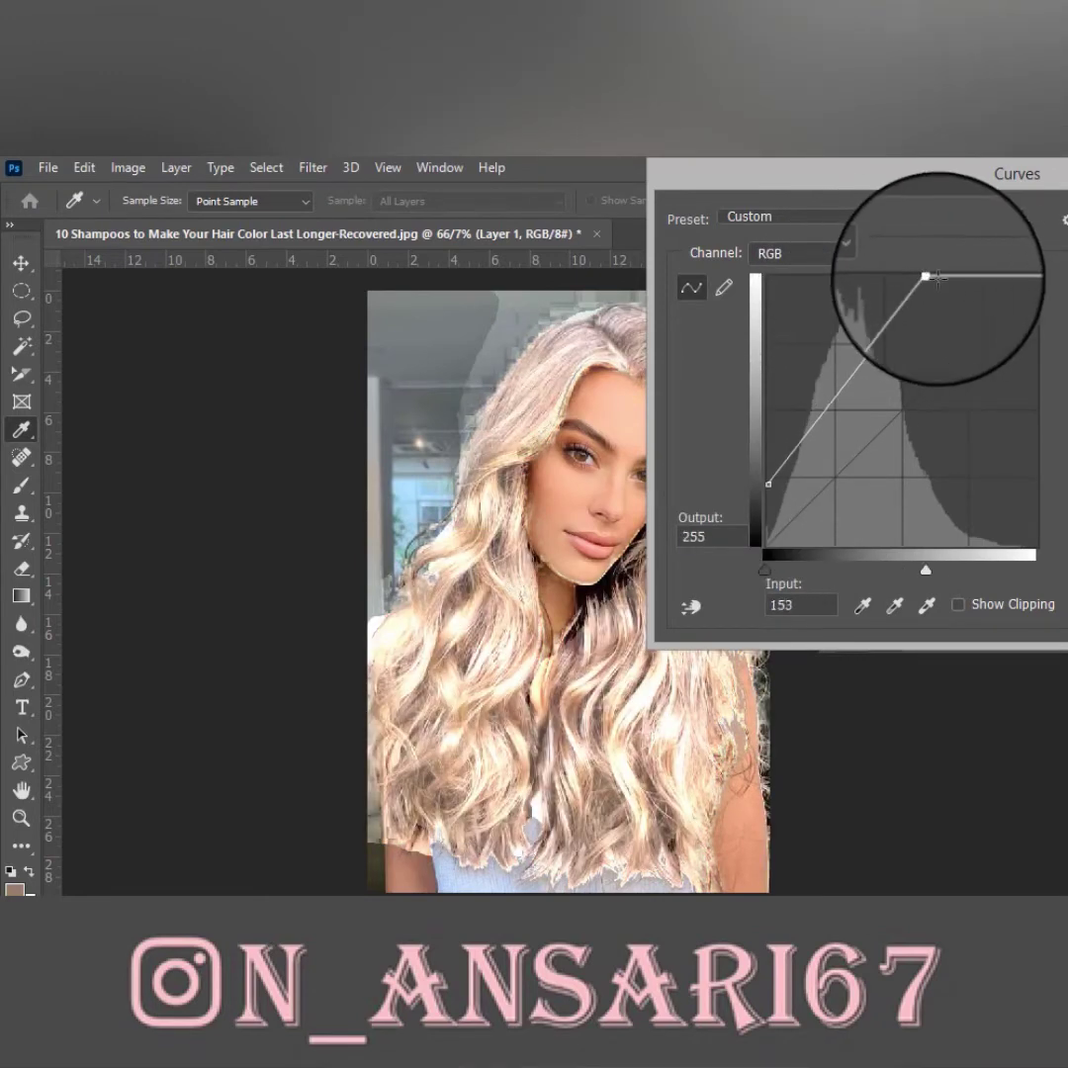
drag(936, 278, 959, 277)
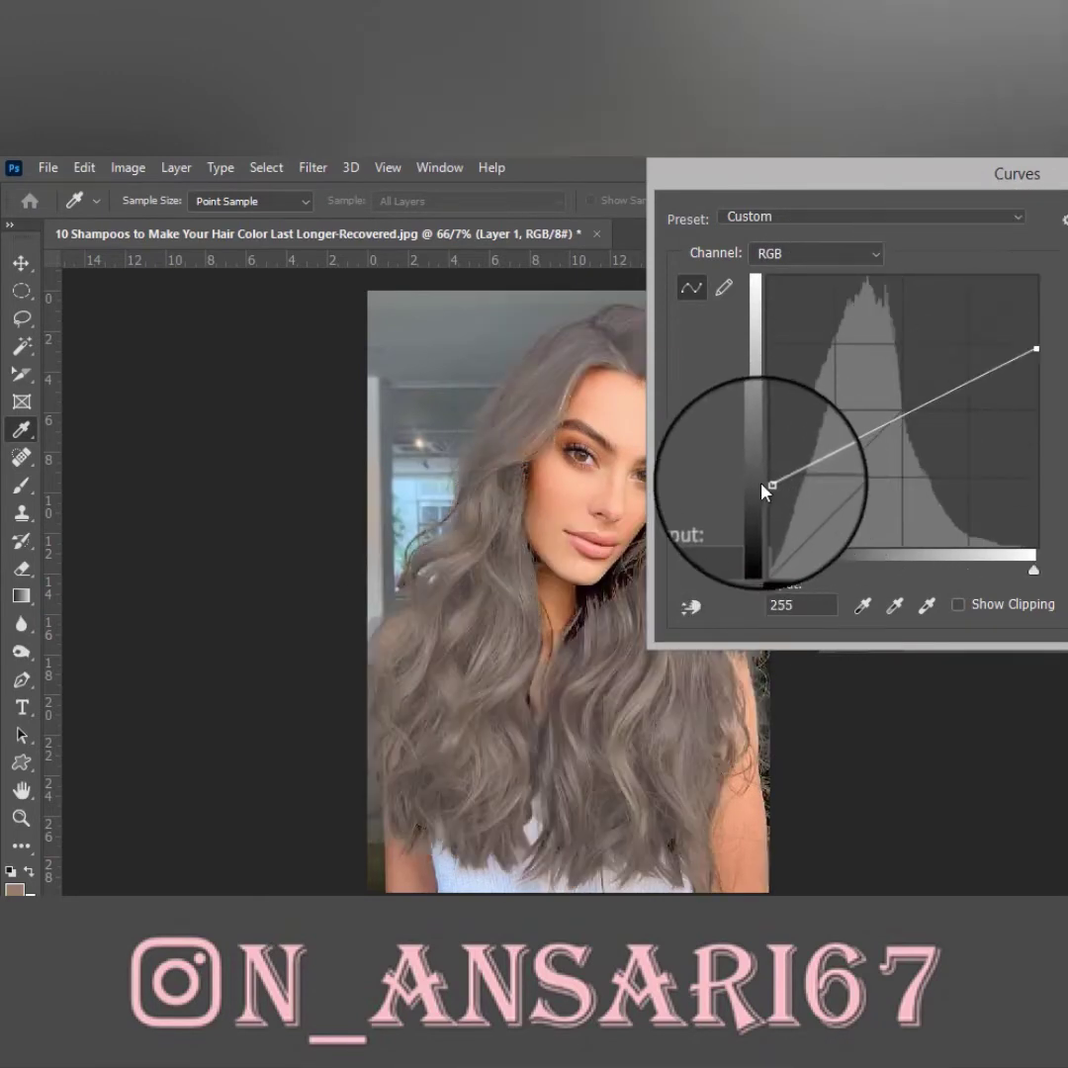
mouse_move(768, 483)
mouse_down()
mouse_move(811, 539)
mouse_move(834, 545)
mouse_up()
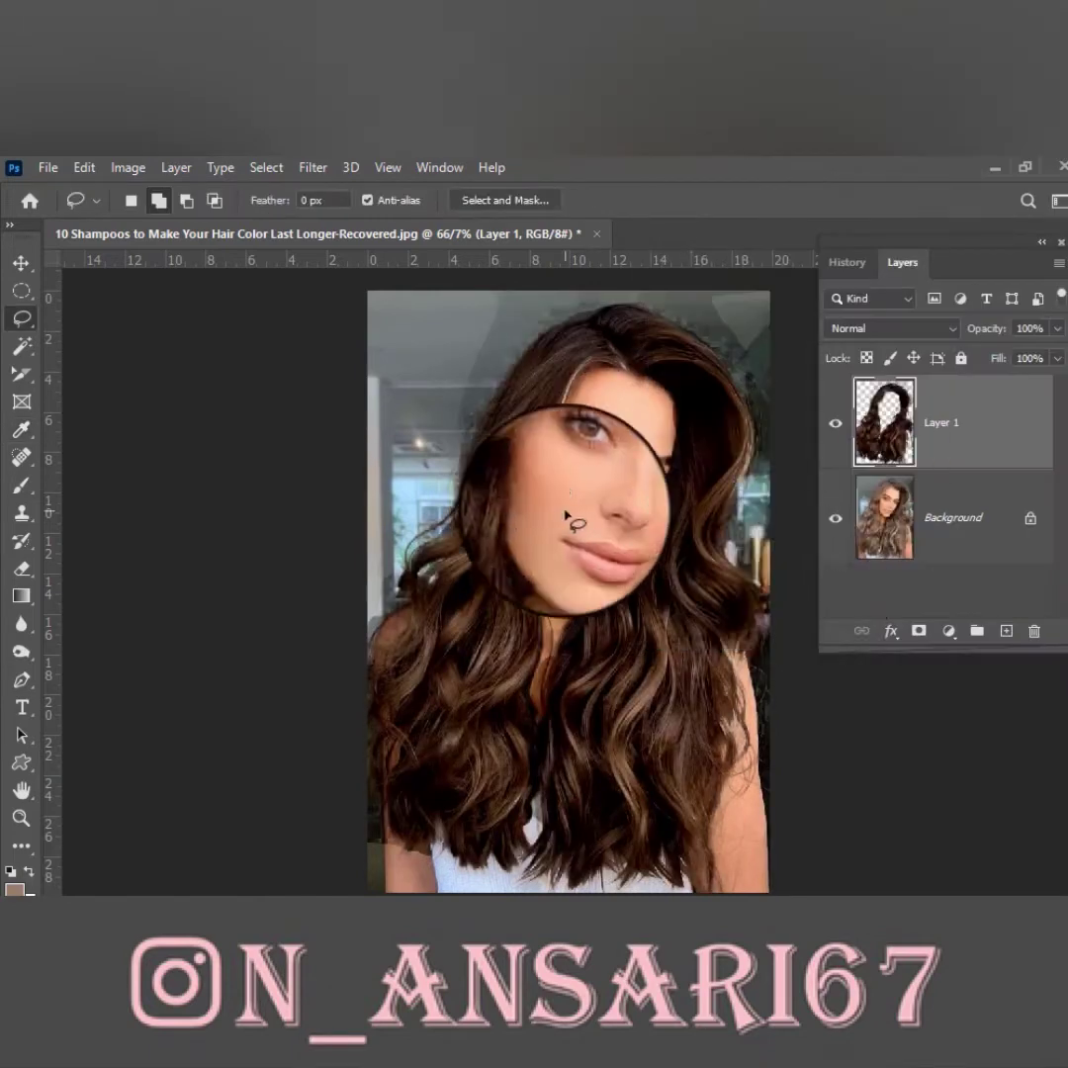
Recolour the hair burgundy-plum with Hue/Saturation: slightly lighter, less saturated, hue toward magenta
key(ctrl+u)
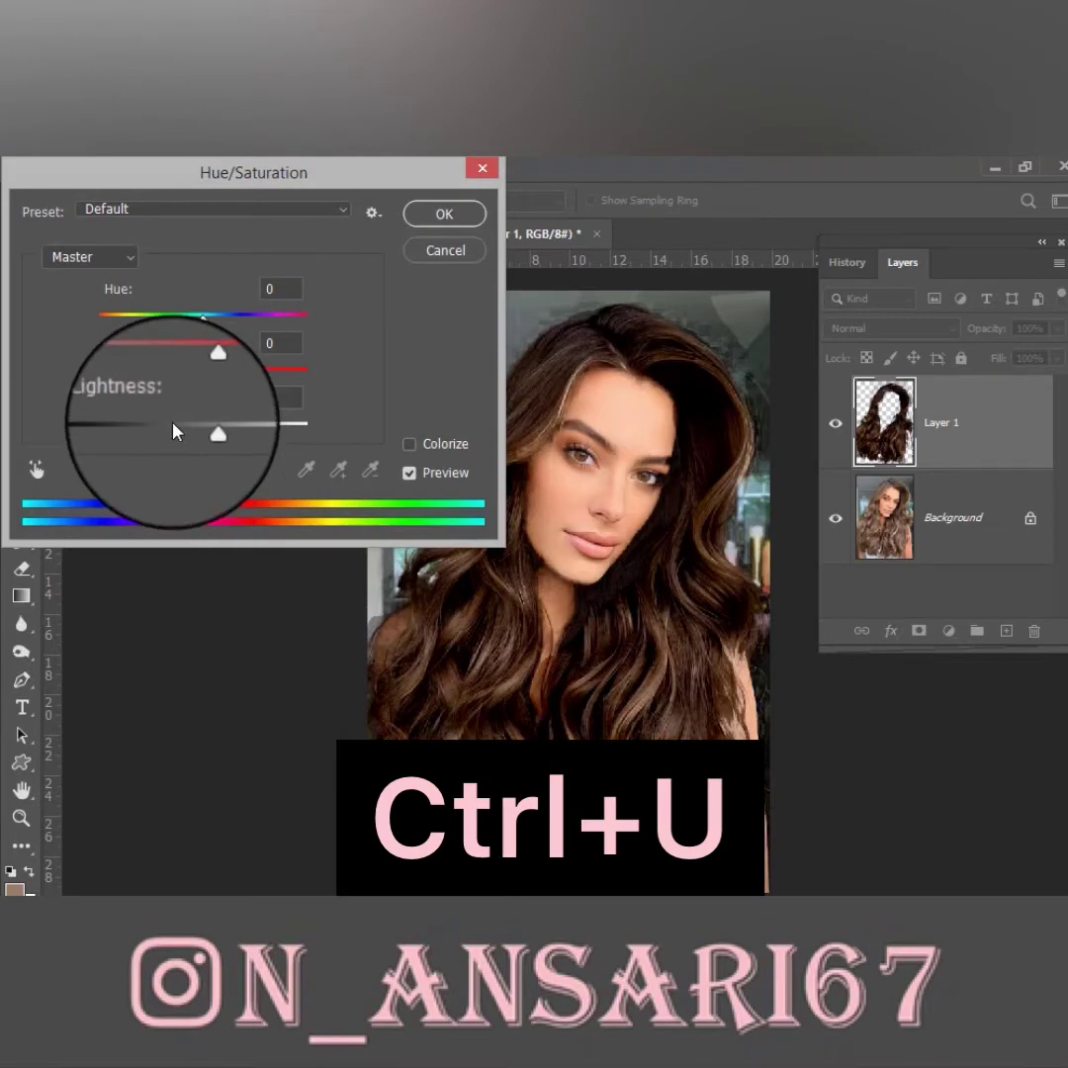
drag(202, 425, 211, 428)
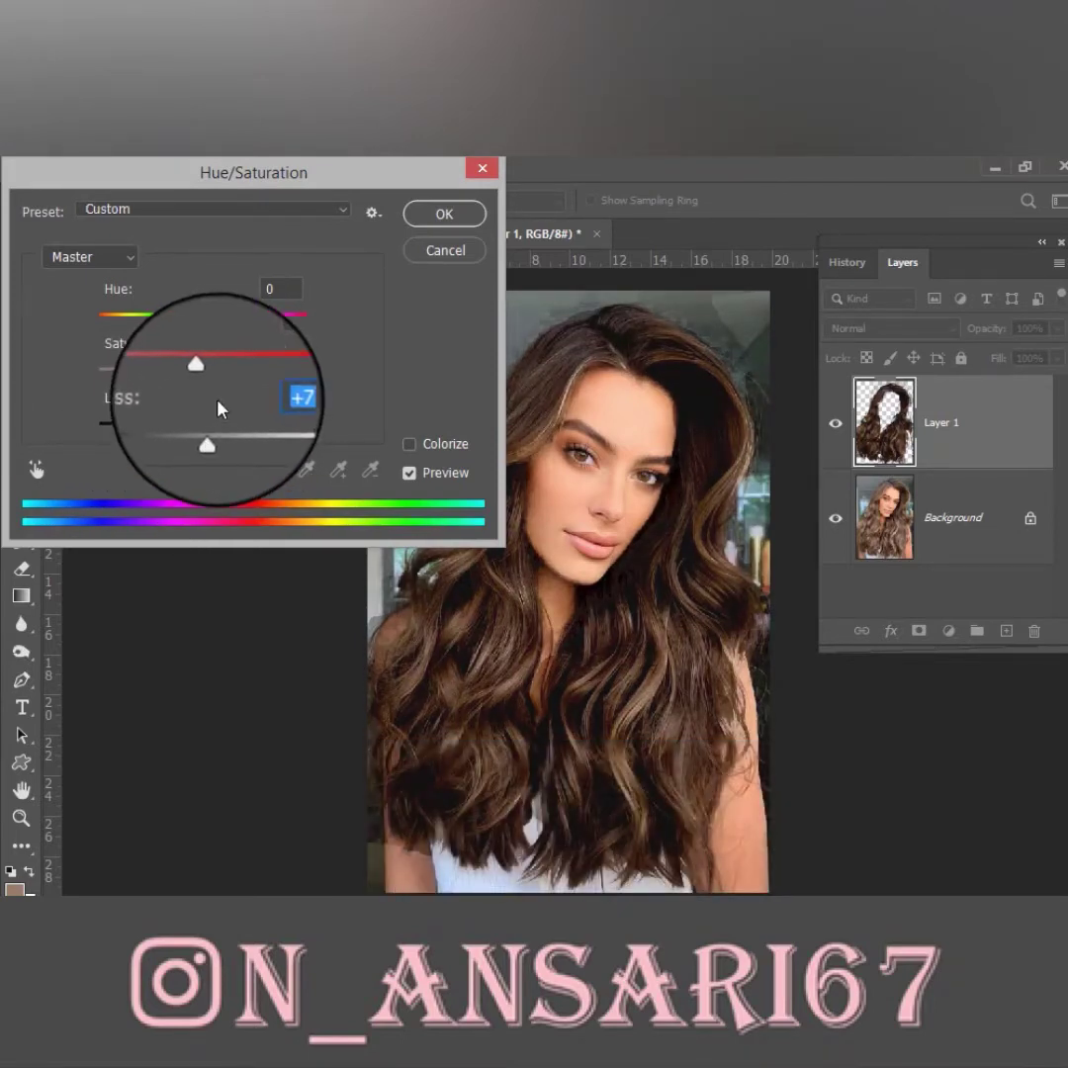
drag(188, 378, 139, 389)
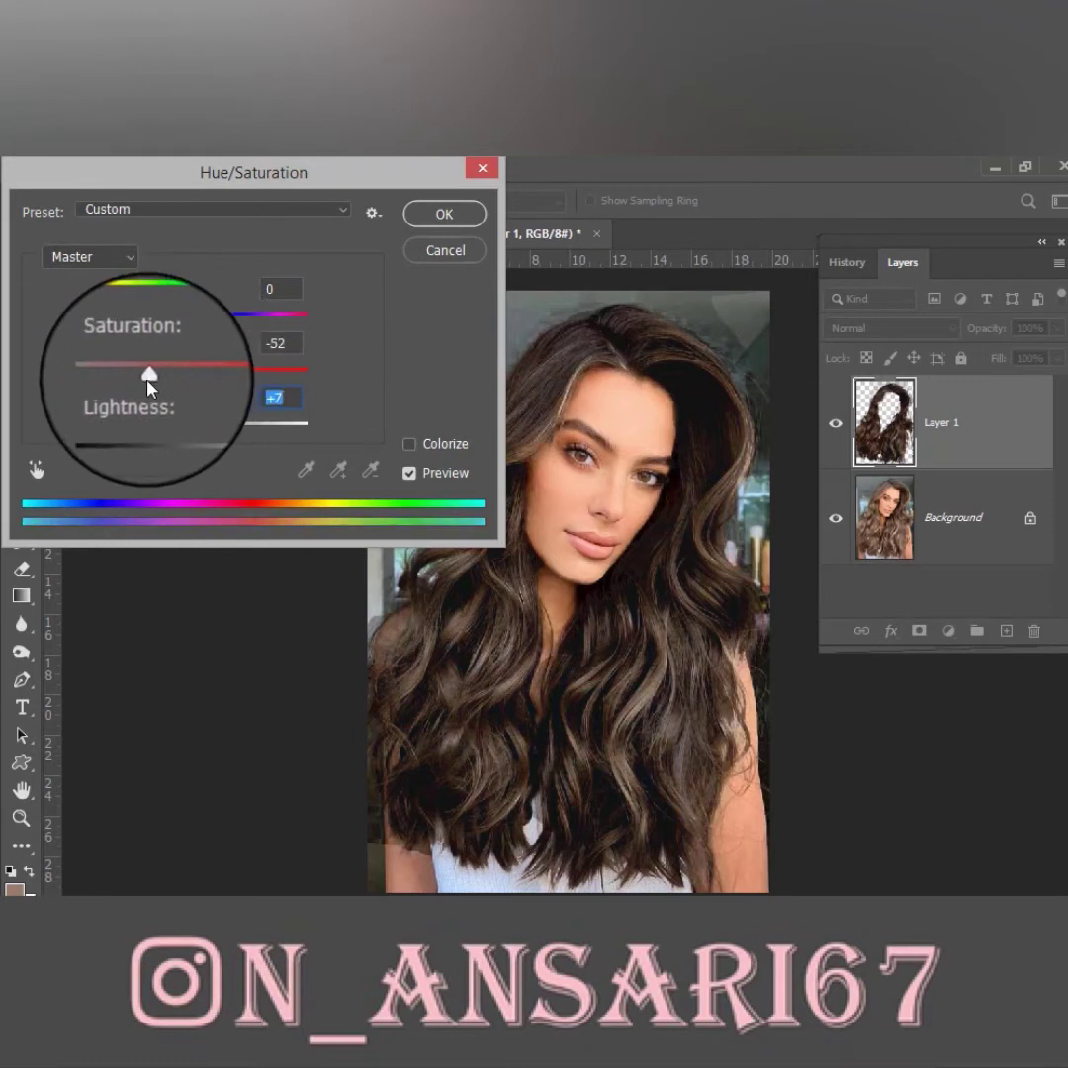
click(138, 389)
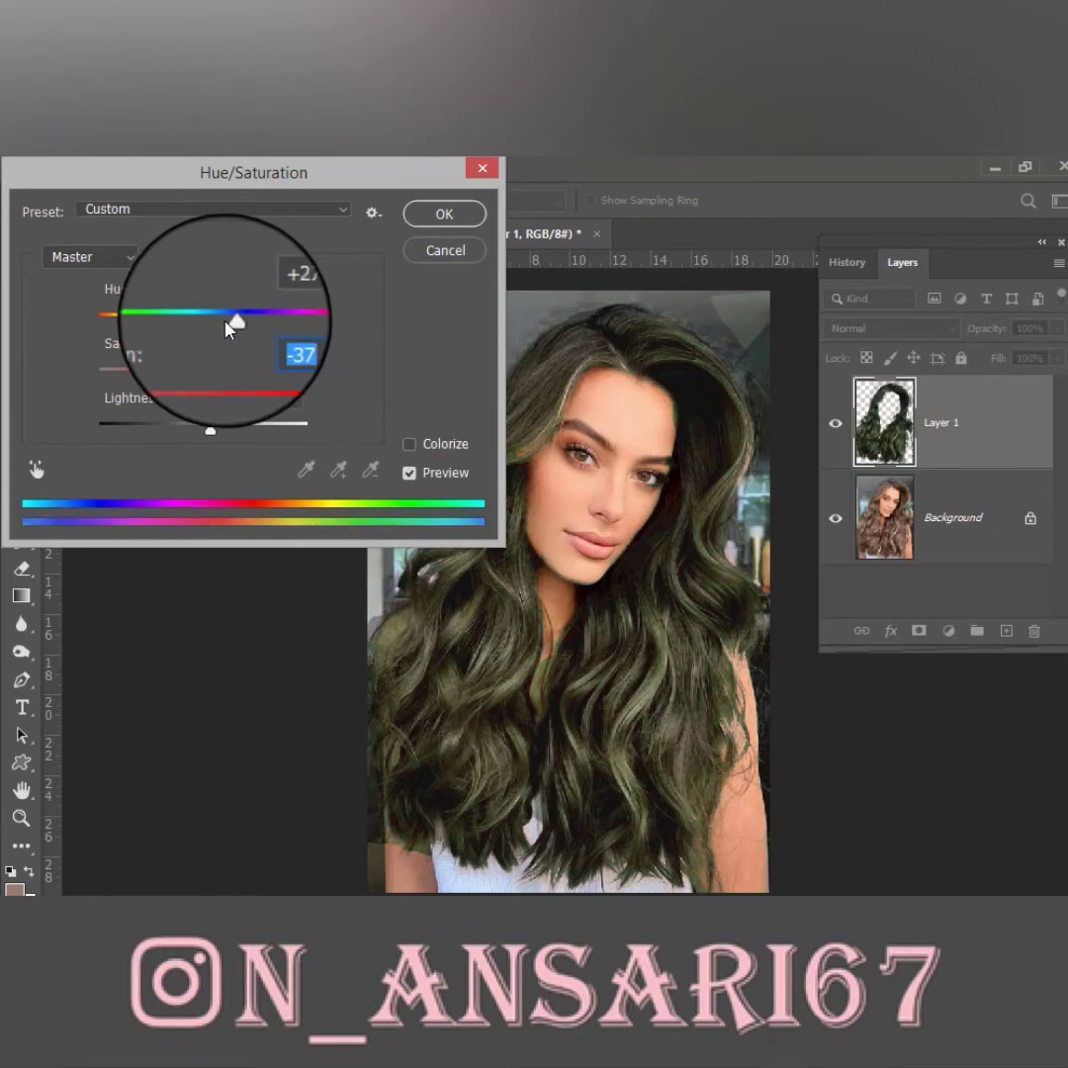
drag(153, 316, 248, 388)
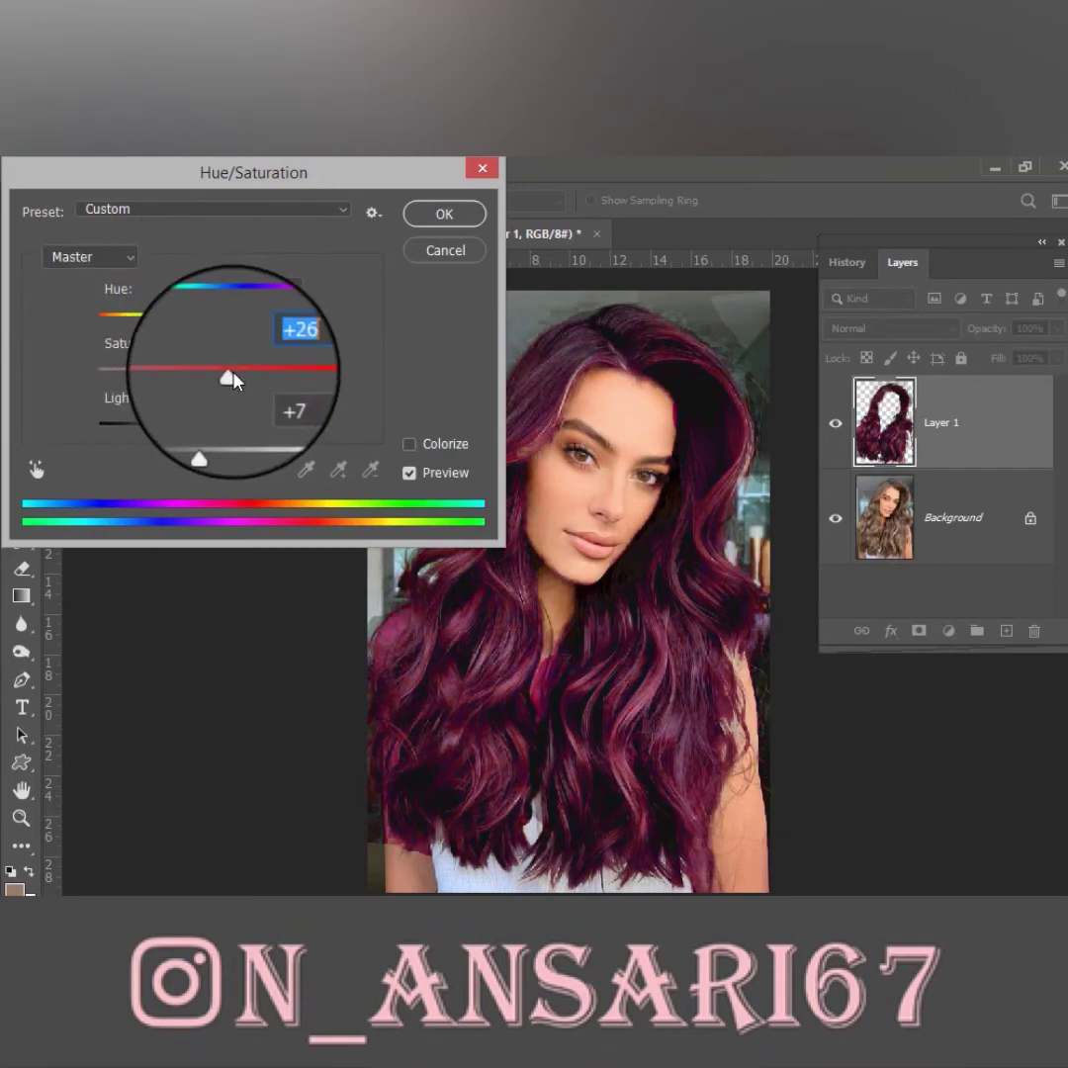
click(444, 214)
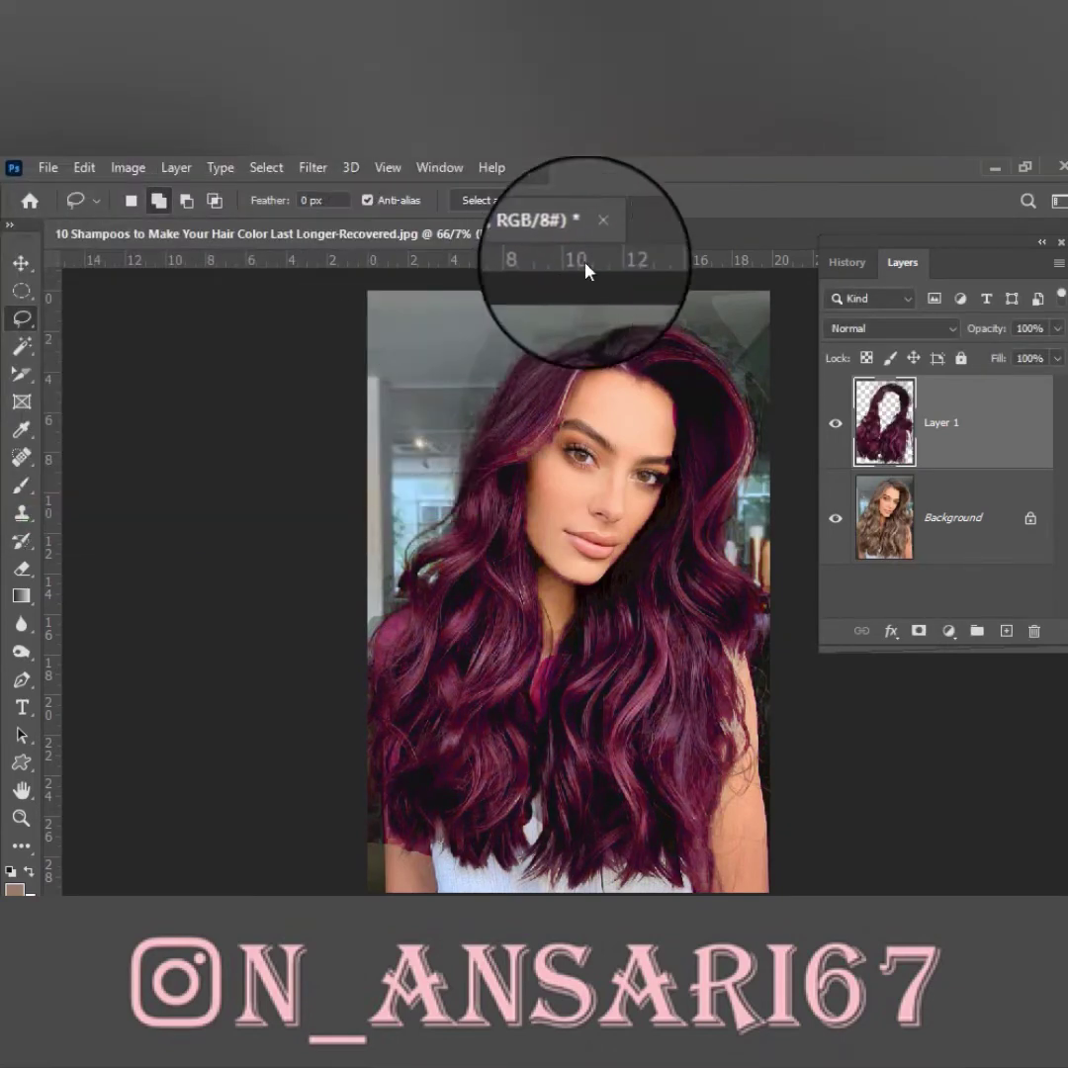
Zoom in on the face and set the Eraser brush to size 60
key(e)
key(ctrl+plus)
key(ctrl+plus)
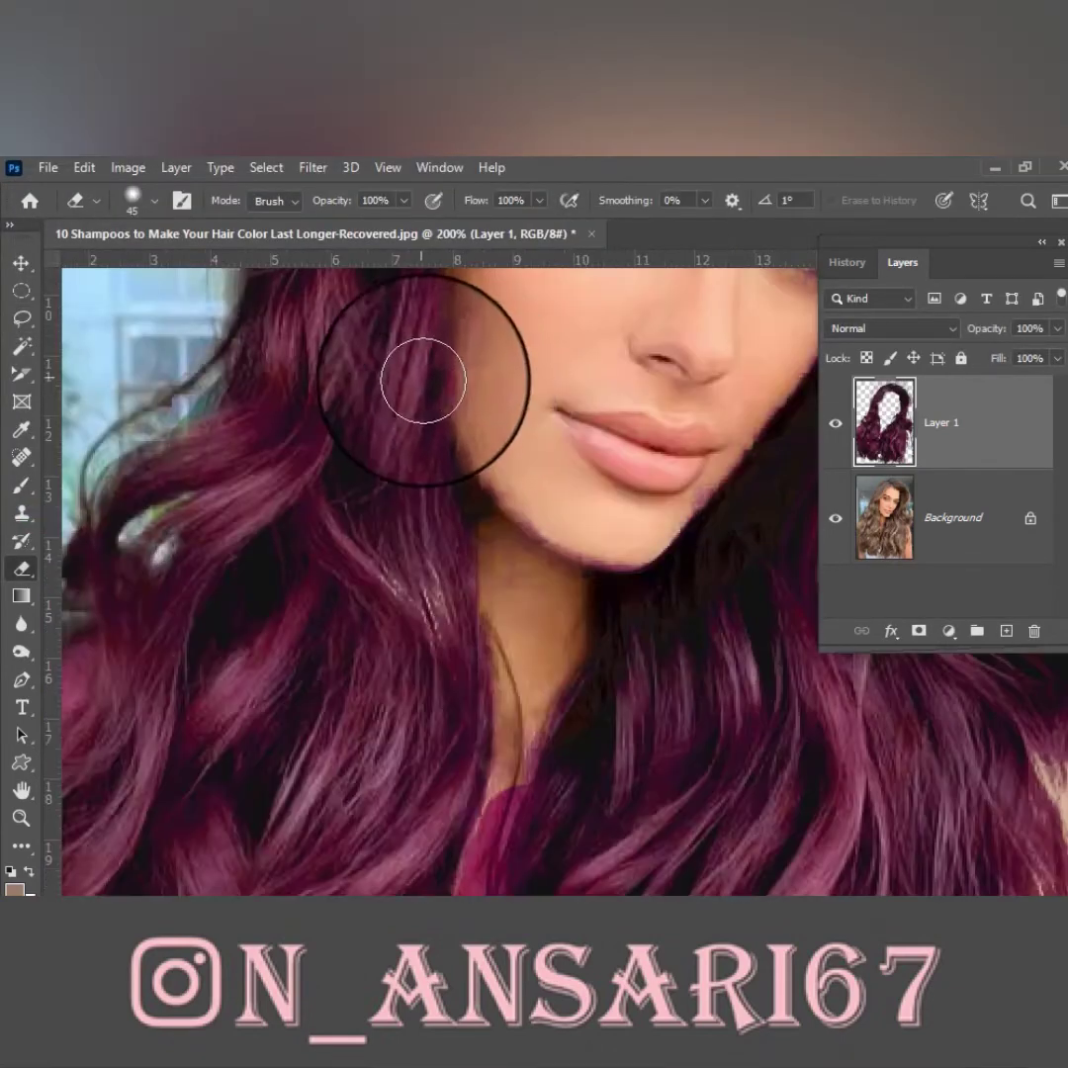
drag(423, 380, 495, 667)
right_click(512, 519)
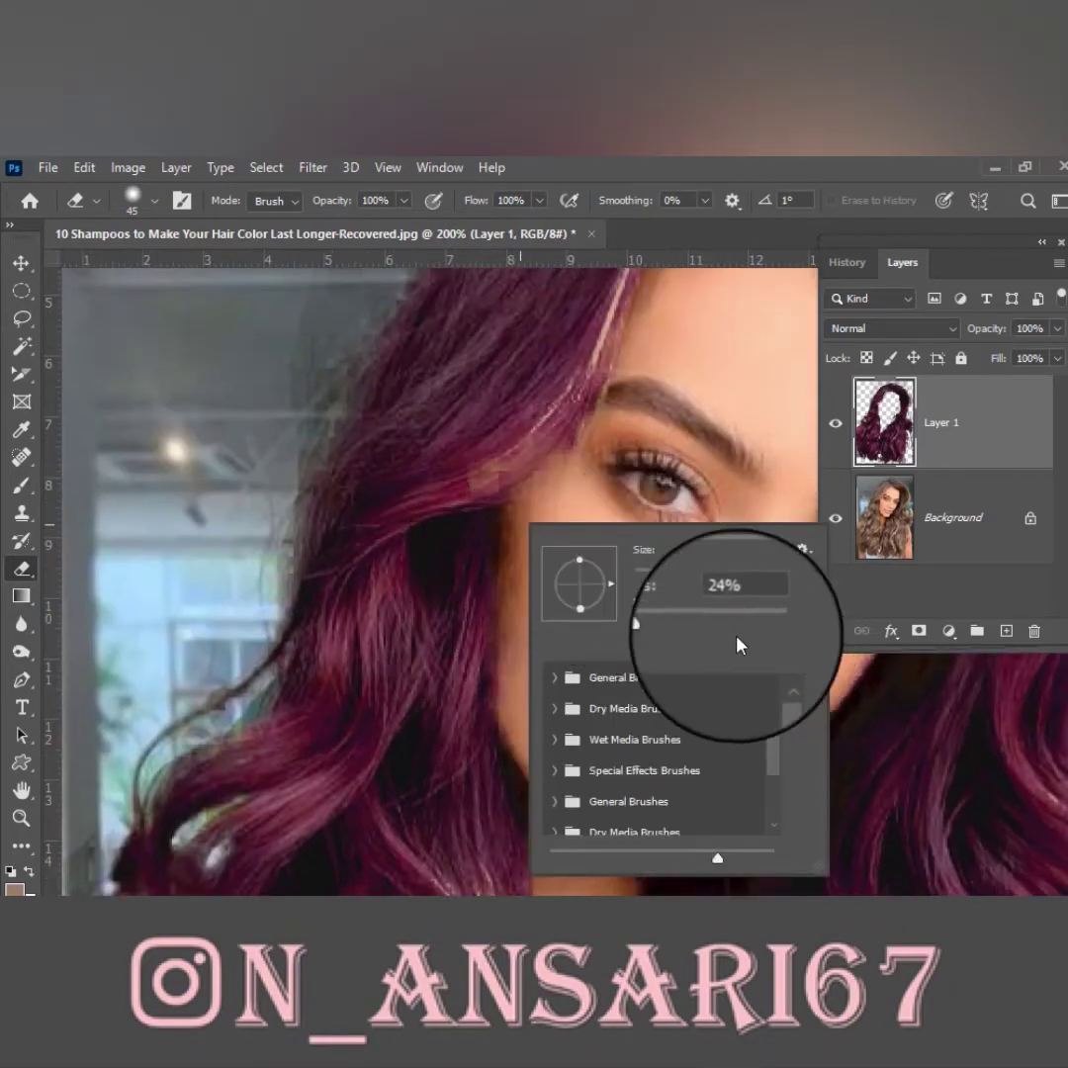
click(197, 440)
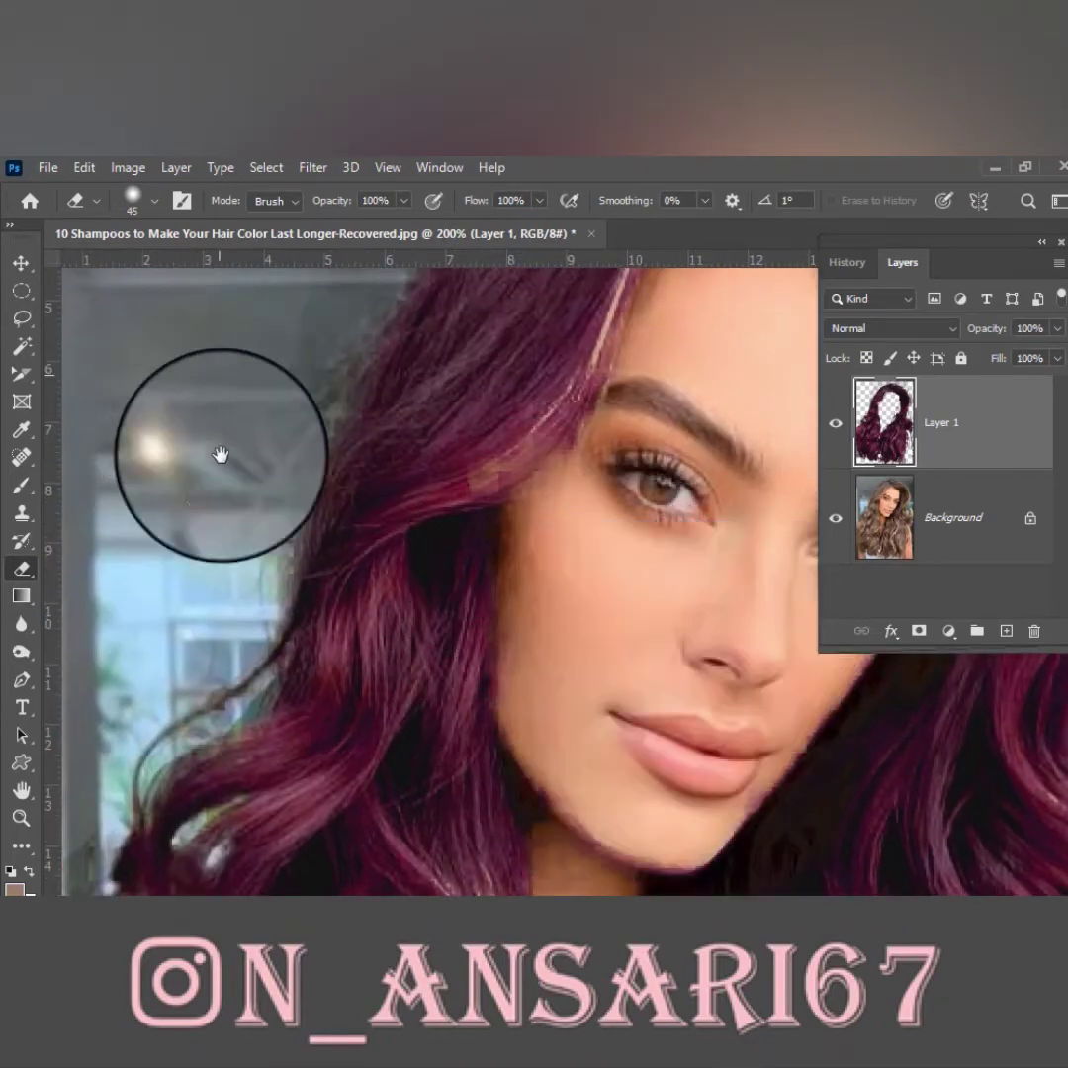
scroll(296, 395, up, 5)
key(bracketright)
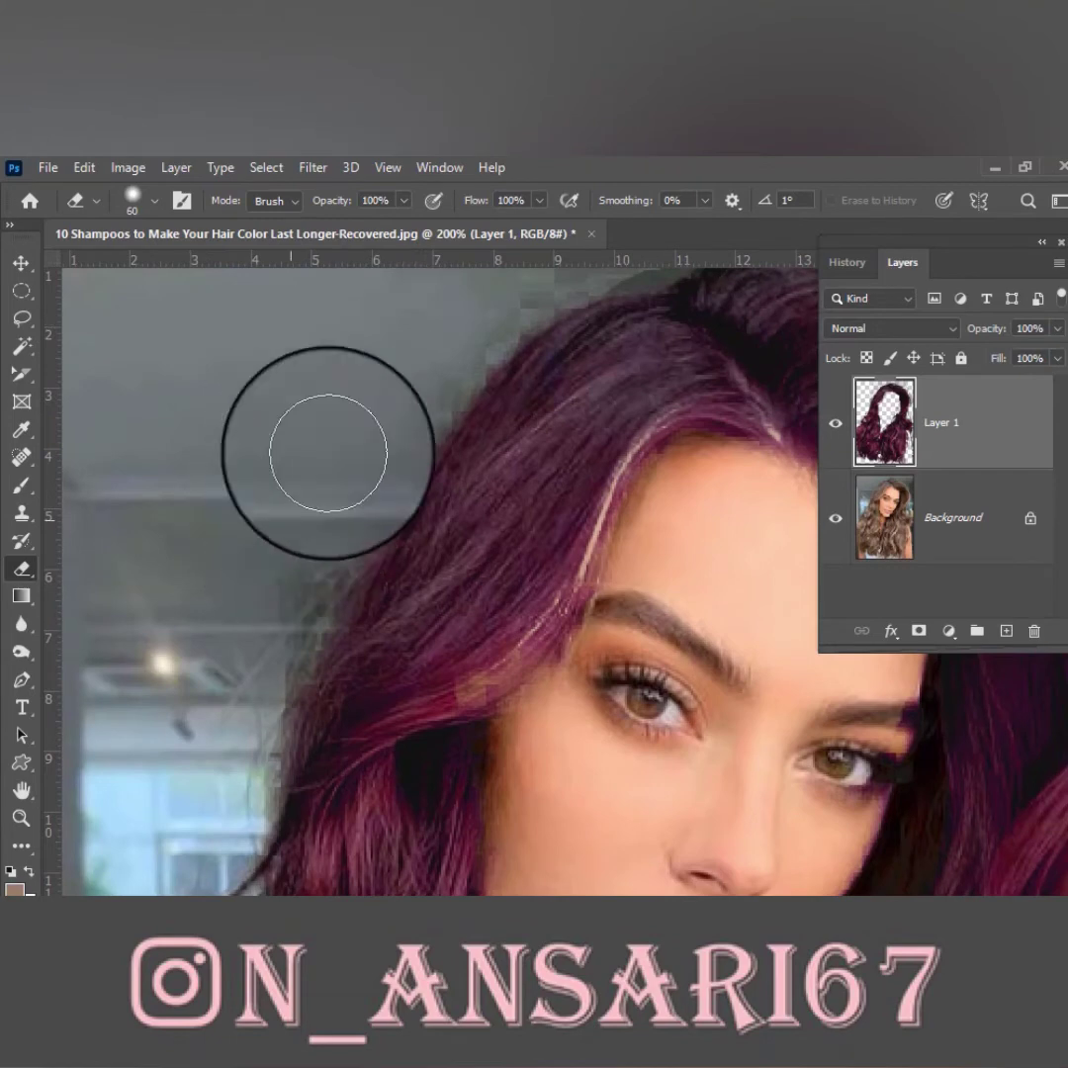
Erase stray burgundy along the hair edges, shrinking the eraser for finer cleanup
scroll(238, 639, up, 3)
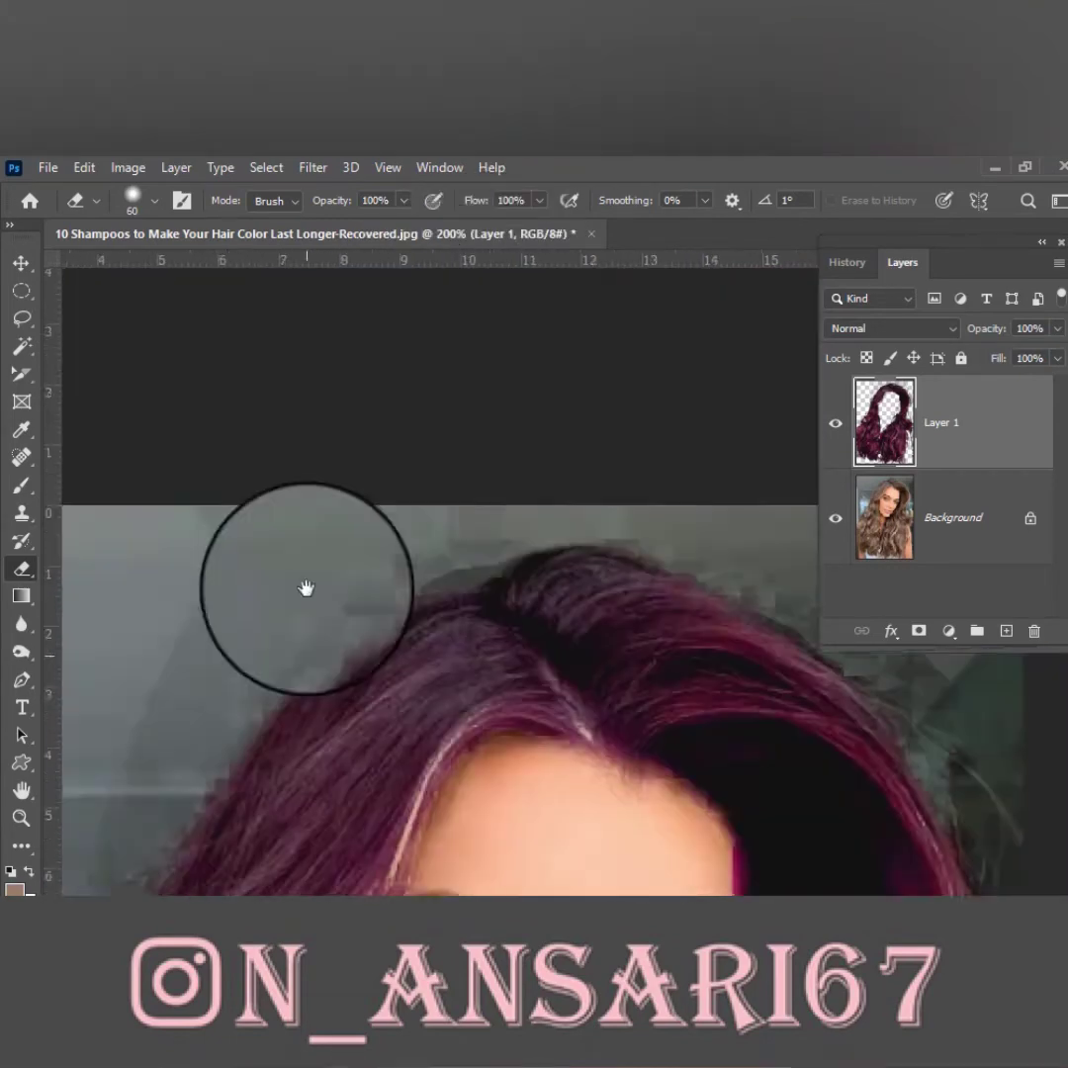
scroll(337, 498, right, 5)
scroll(696, 571, down, 5)
scroll(638, 465, down, 10)
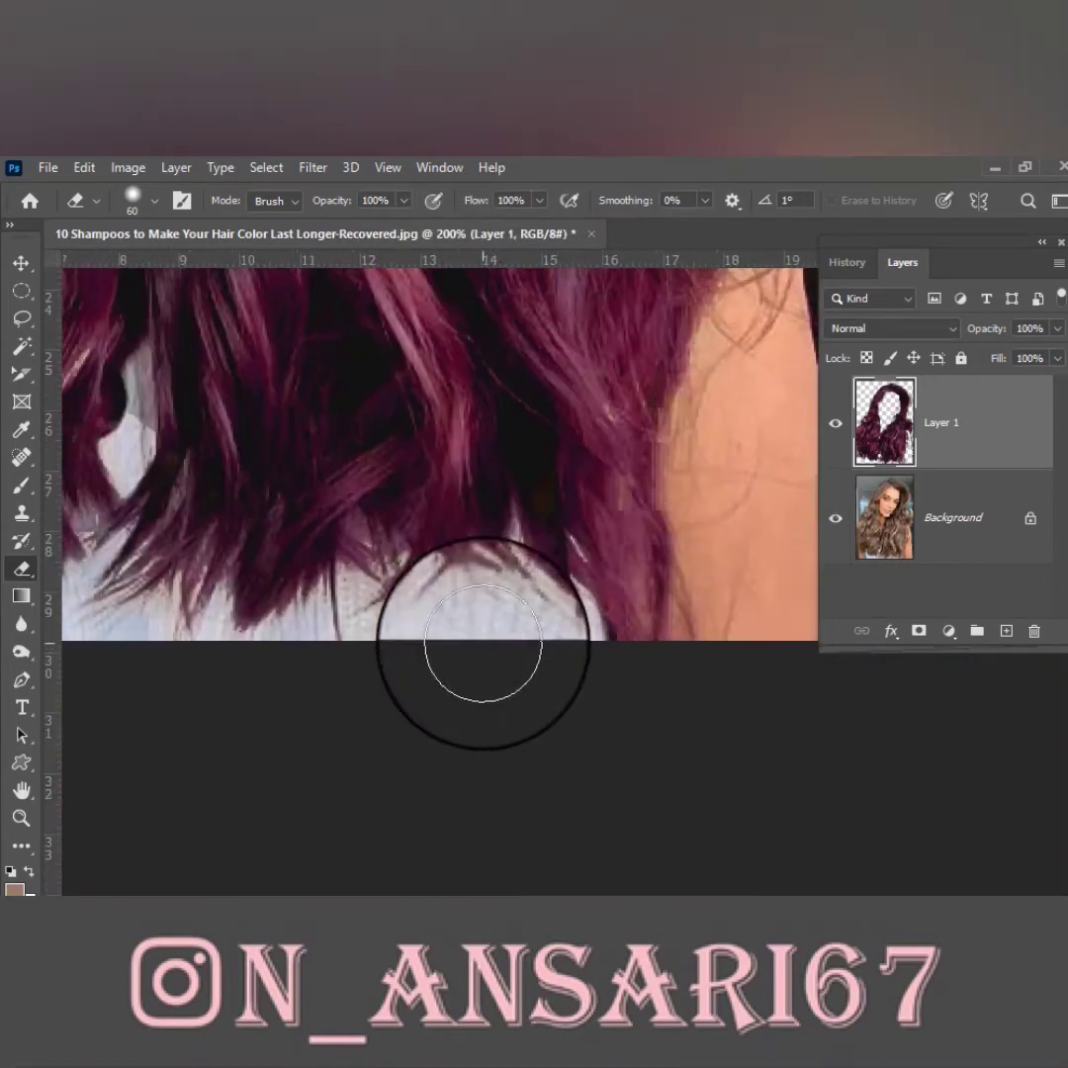
scroll(484, 644, left, 6)
key(bracketleft)
key(bracketleft)
key(bracketleft)
scroll(362, 738, up, 10)
scroll(445, 643, up, 8)
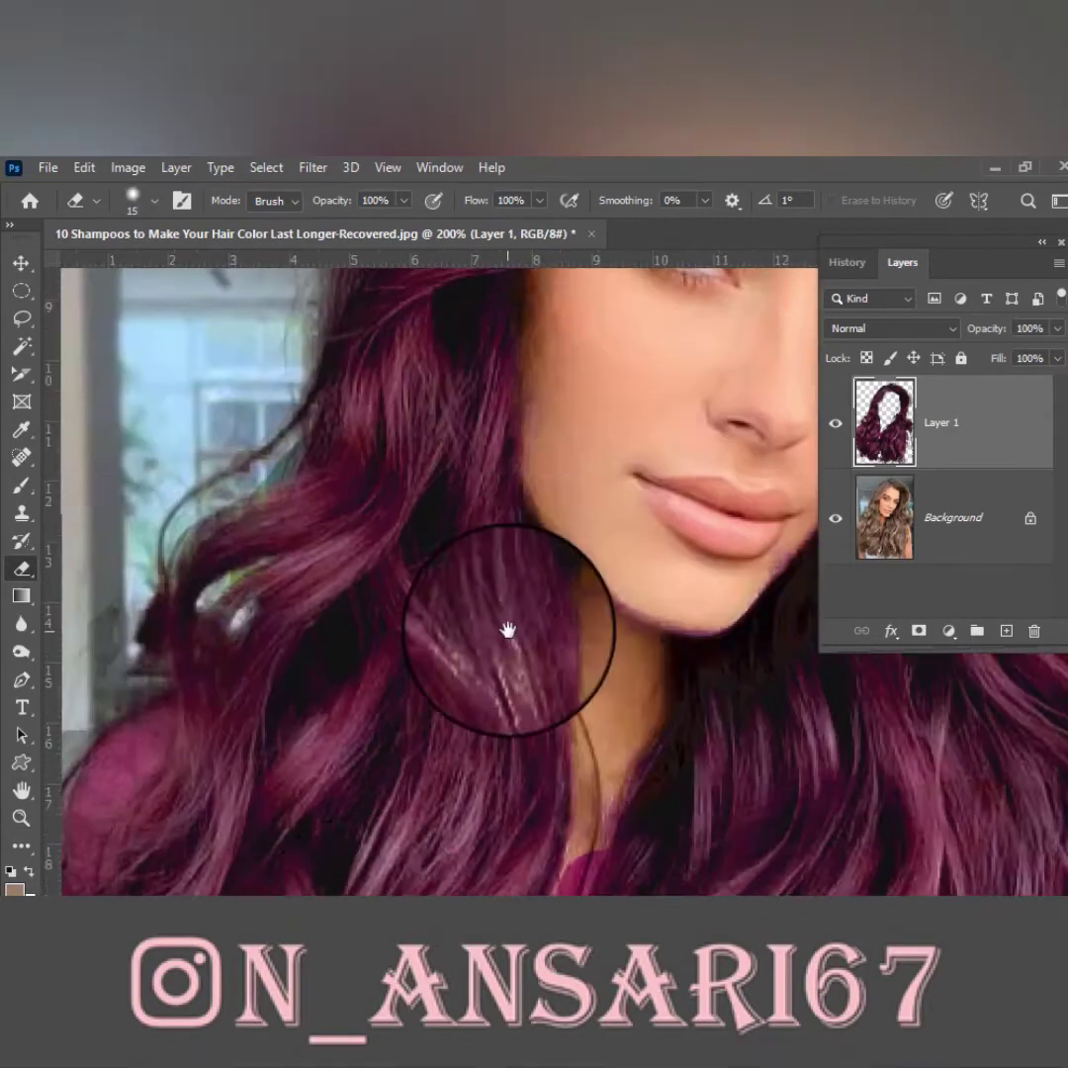
scroll(507, 632, right, 4)
scroll(589, 651, down, 2)
scroll(619, 512, down, 2)
scroll(362, 673, down, 2)
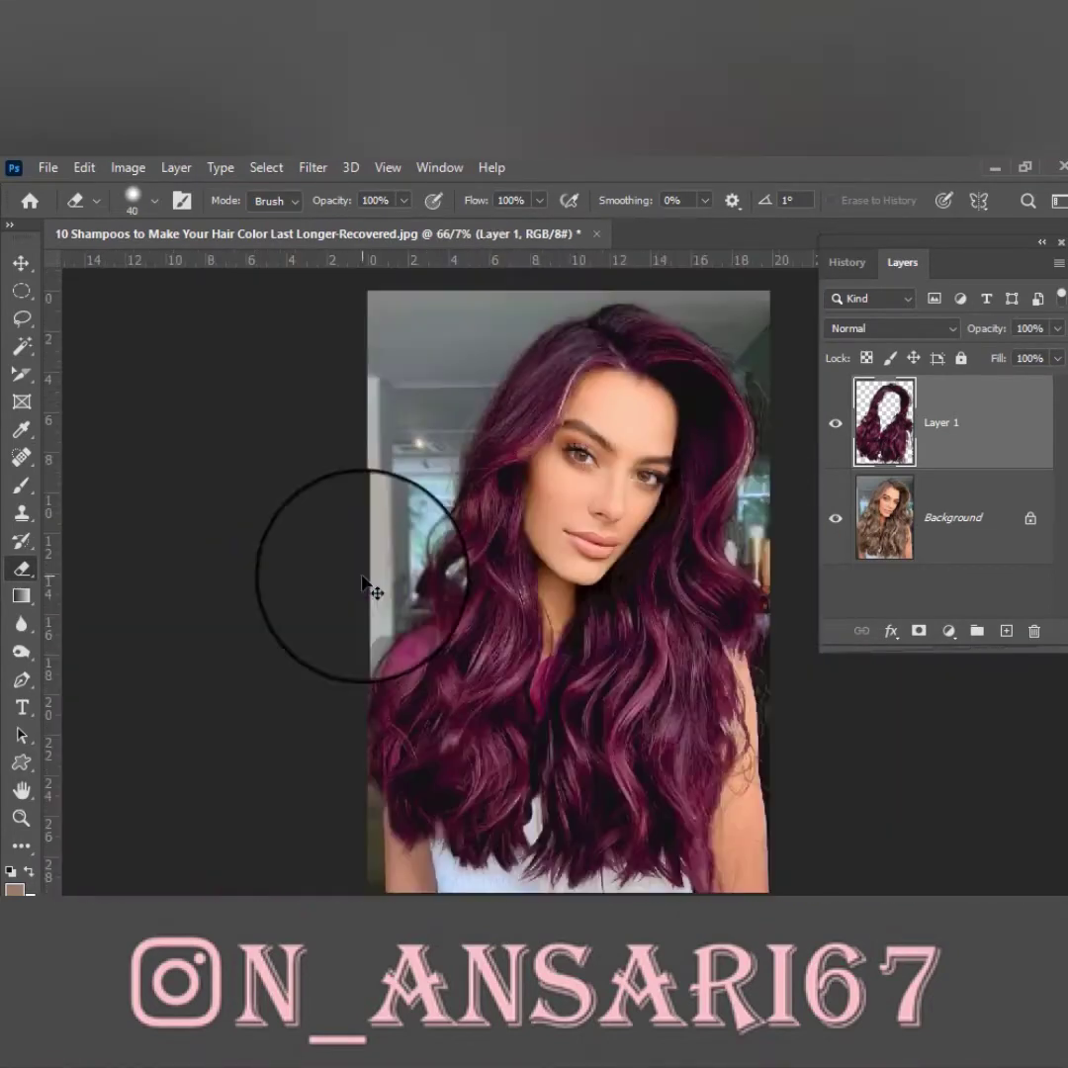
Toggle Layer 1 off and on to compare before/after, then zoom to 100%
click(828, 432)
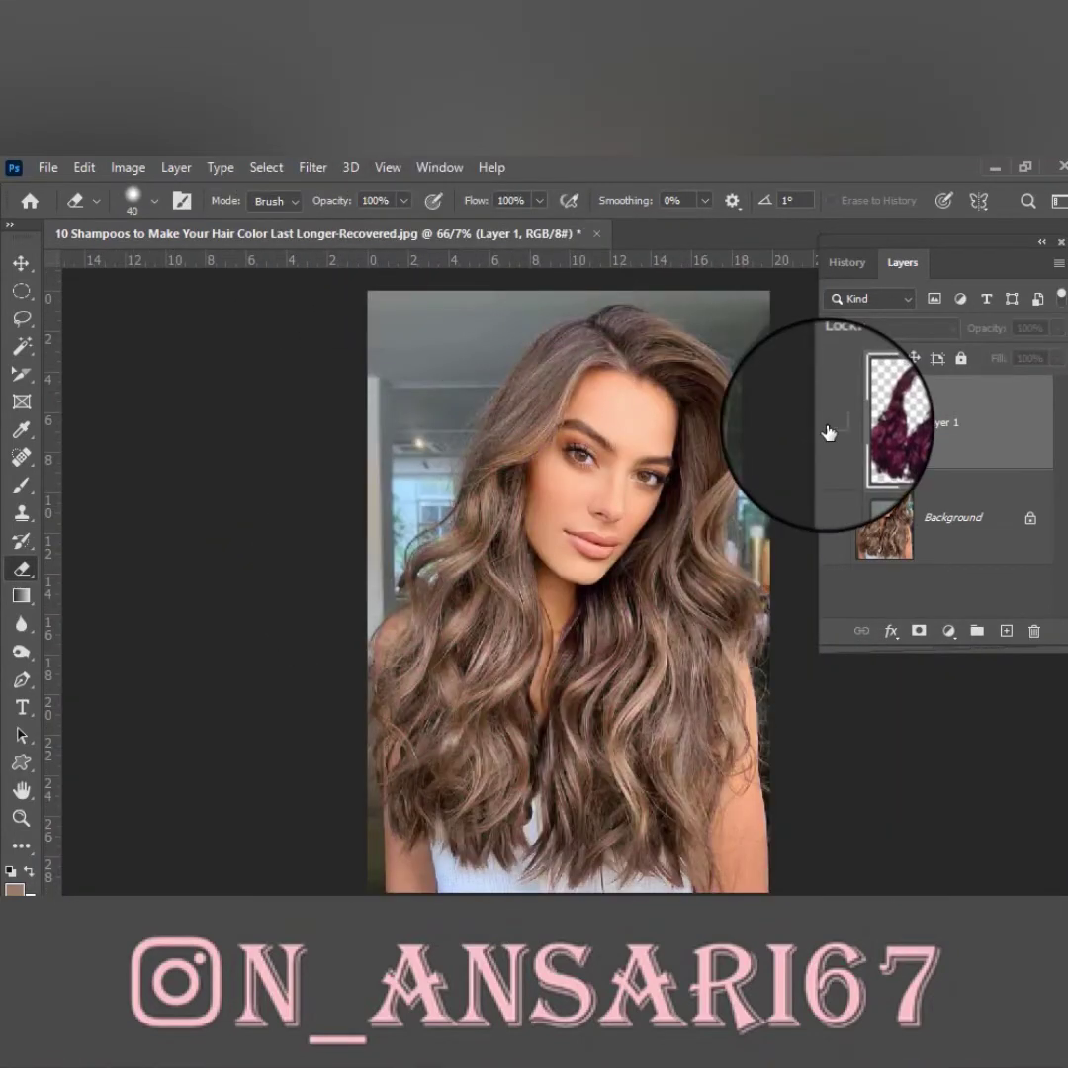
click(829, 433)
click(829, 432)
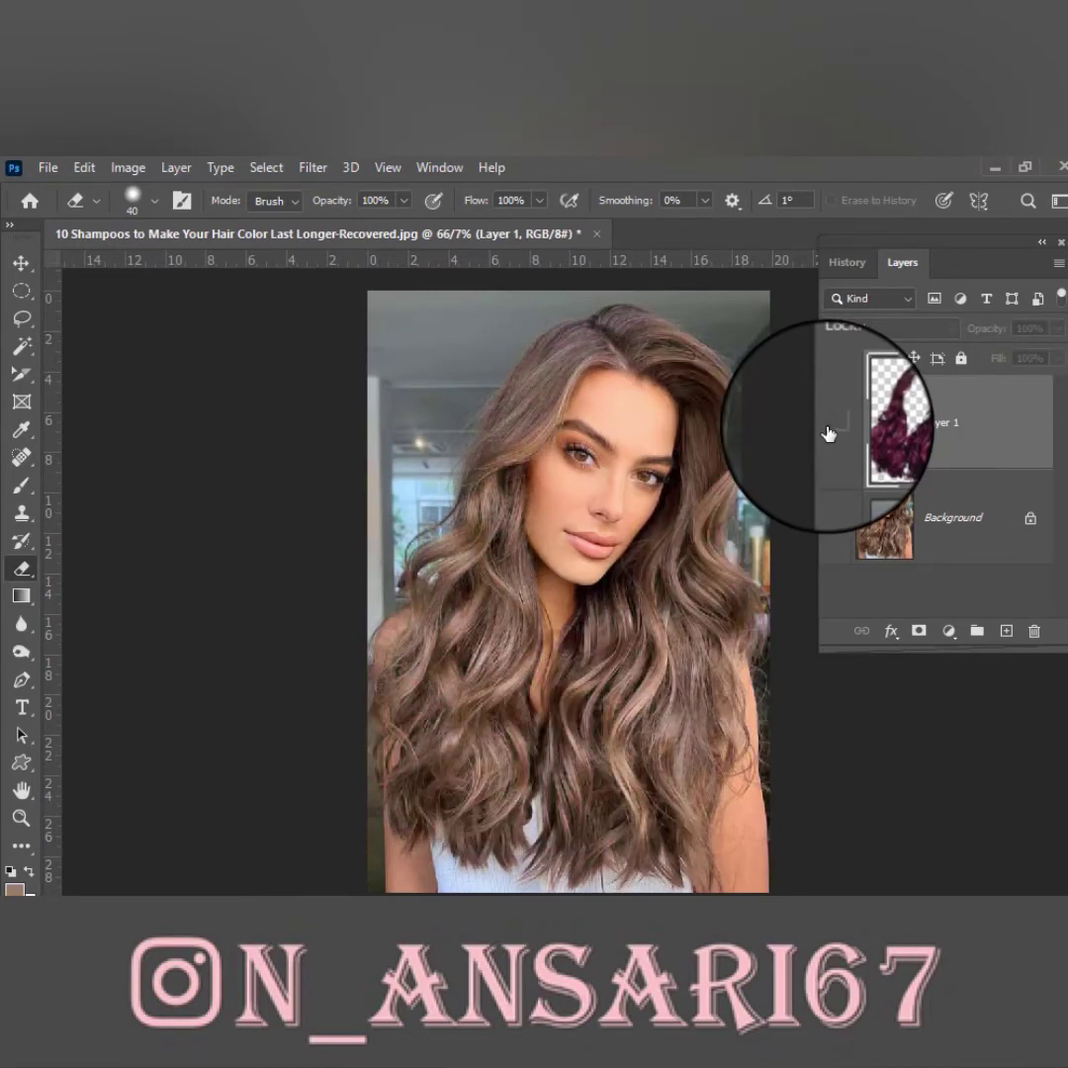
click(829, 432)
key(ctrl+1)
Lasso-select three hair strands and feather the selection by 10 pixels
key(l)
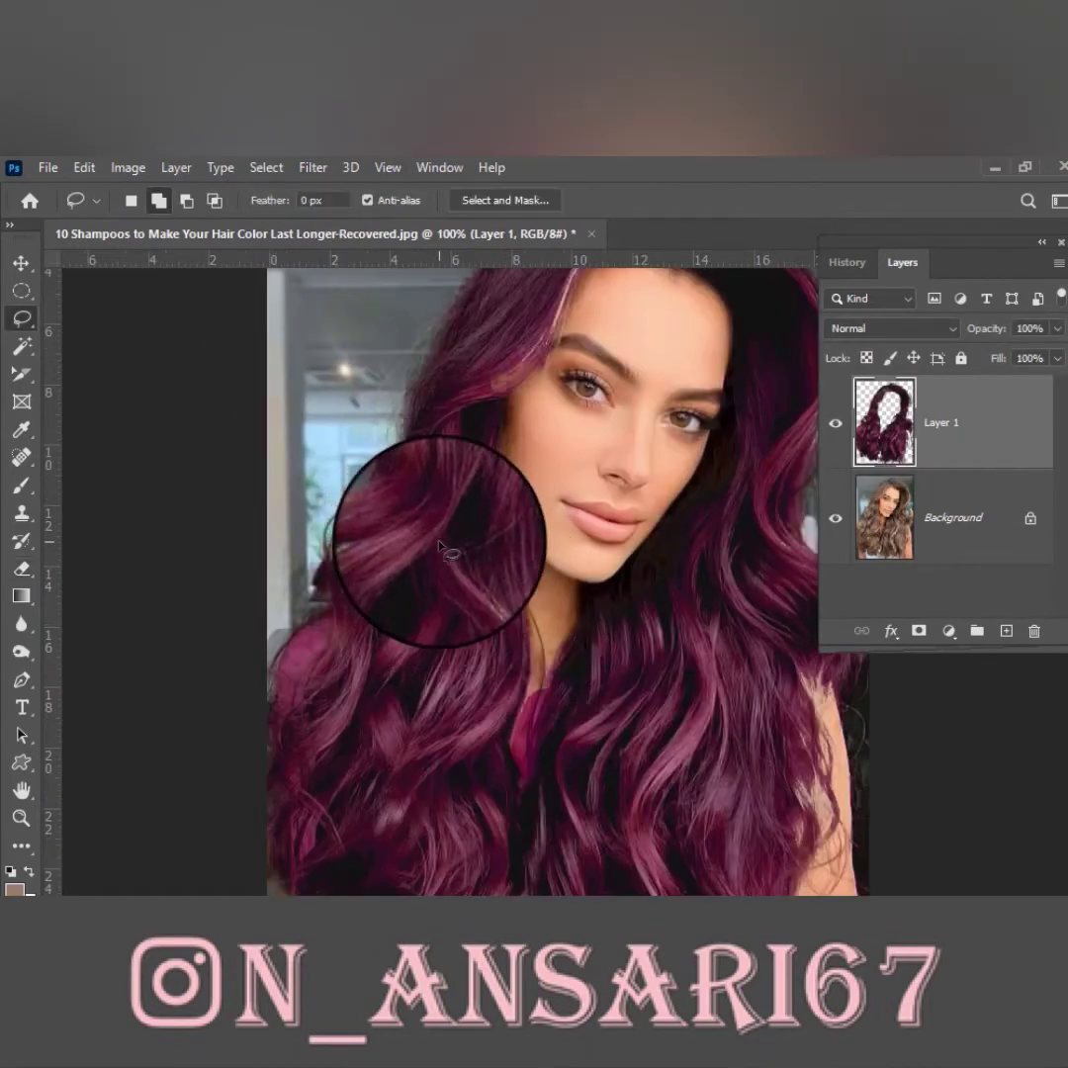
mouse_move(447, 547)
mouse_down()
mouse_move(380, 799)
mouse_move(475, 410)
mouse_up()
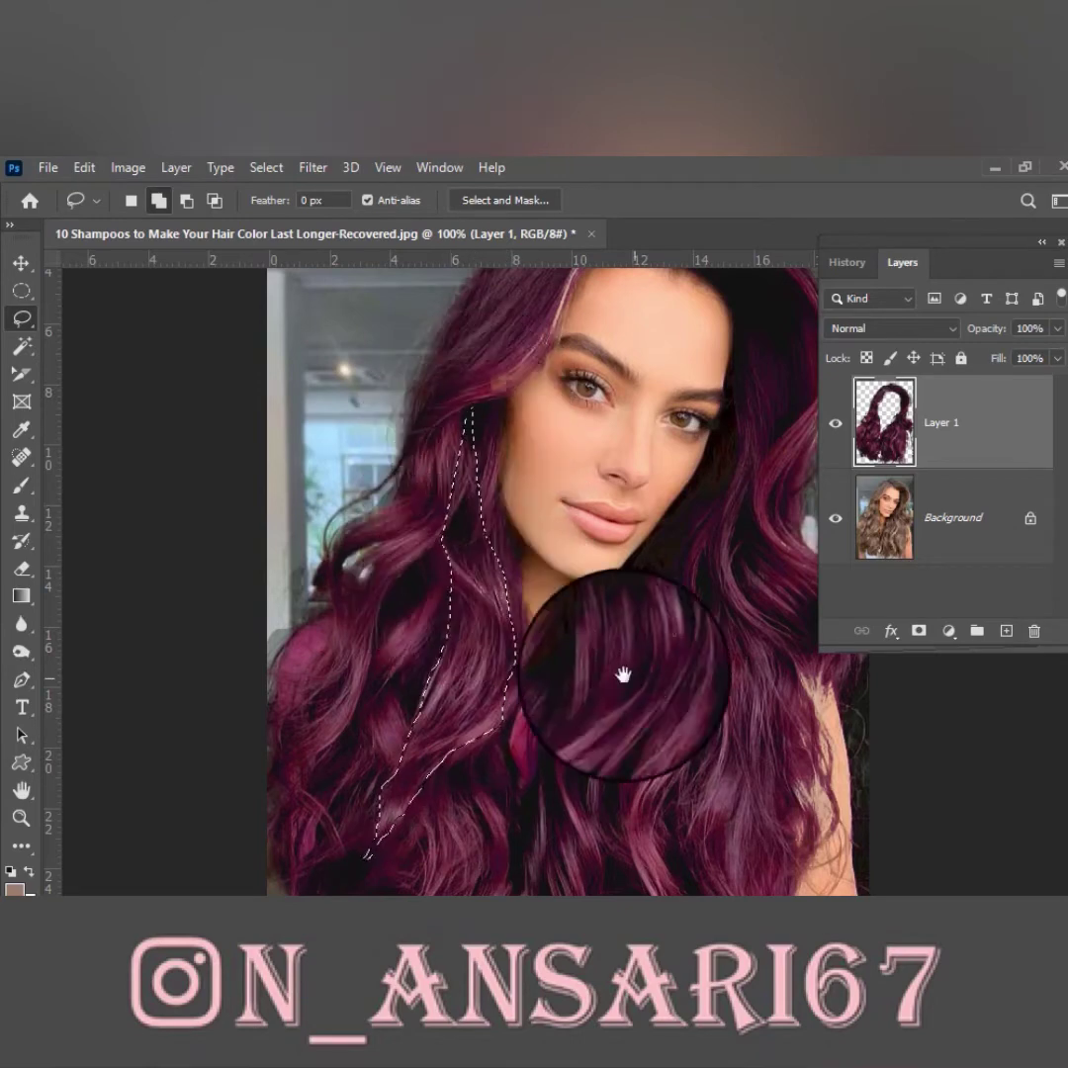
mouse_move(557, 509)
mouse_down()
mouse_move(539, 643)
mouse_move(584, 539)
mouse_up()
drag(650, 652, 680, 524)
right_click(572, 565)
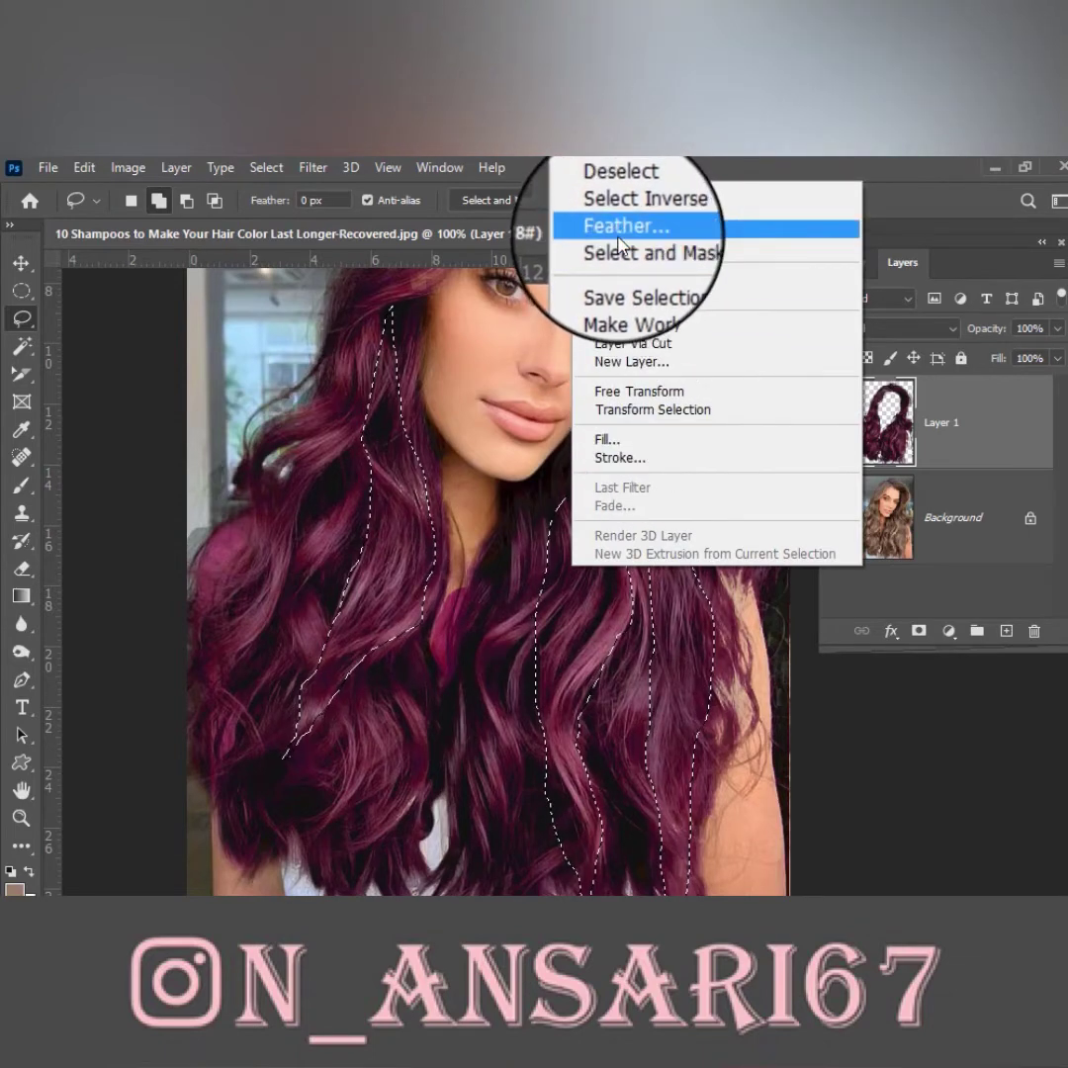
click(623, 229)
text(10)
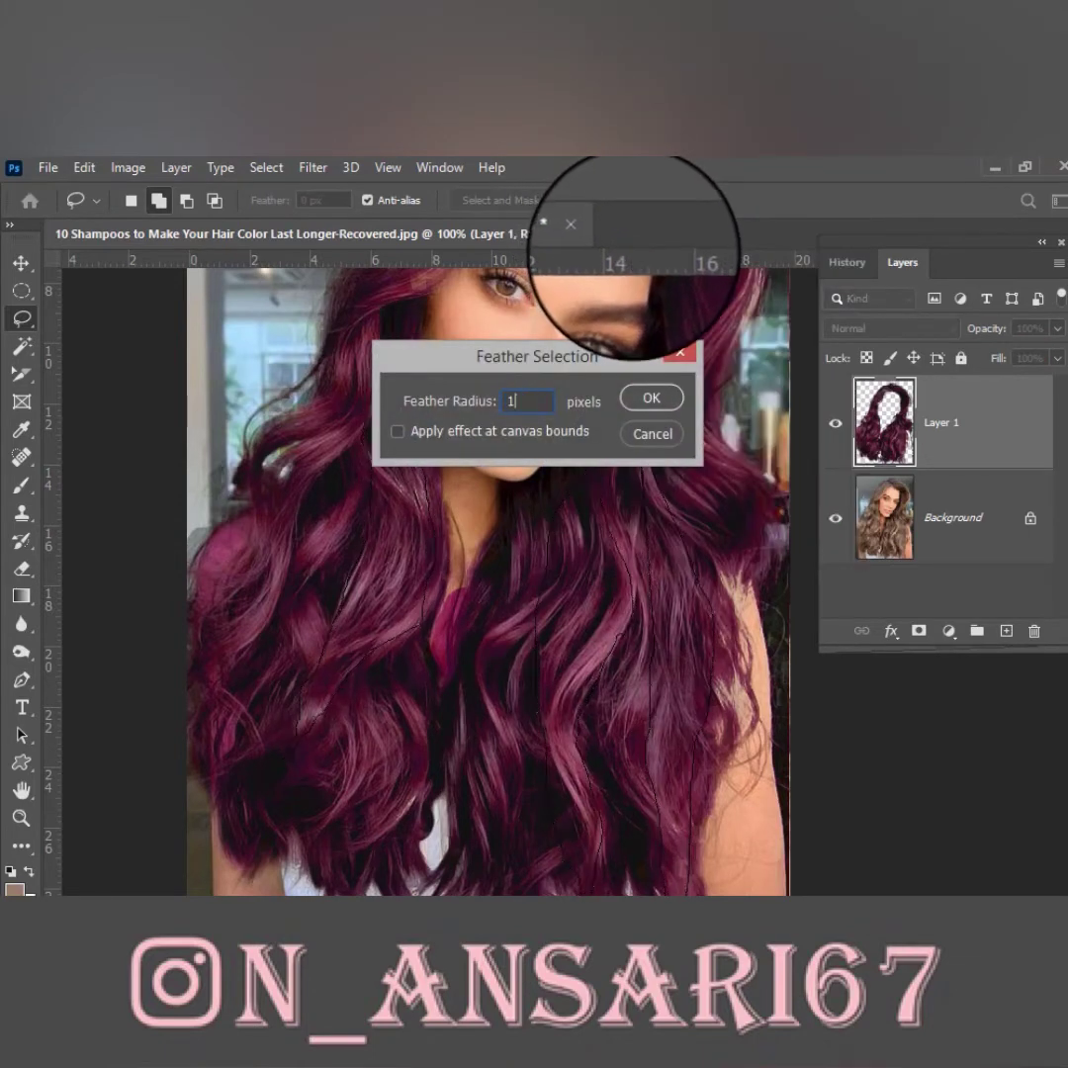
key(Return)
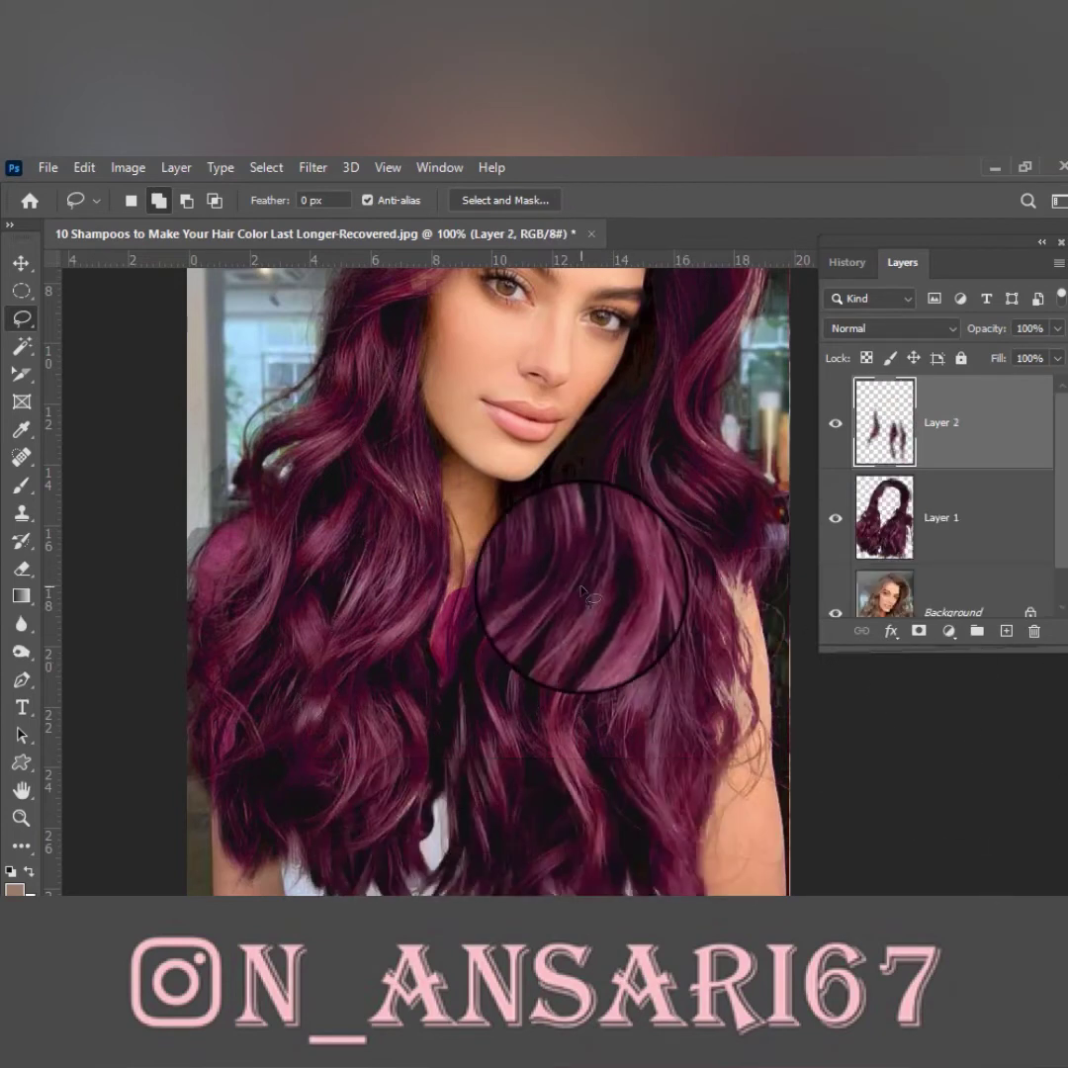
Tint the Layer 2 strands coppery red with Hue/Saturation at hue +18, saturation +41
key(ctrl+u)
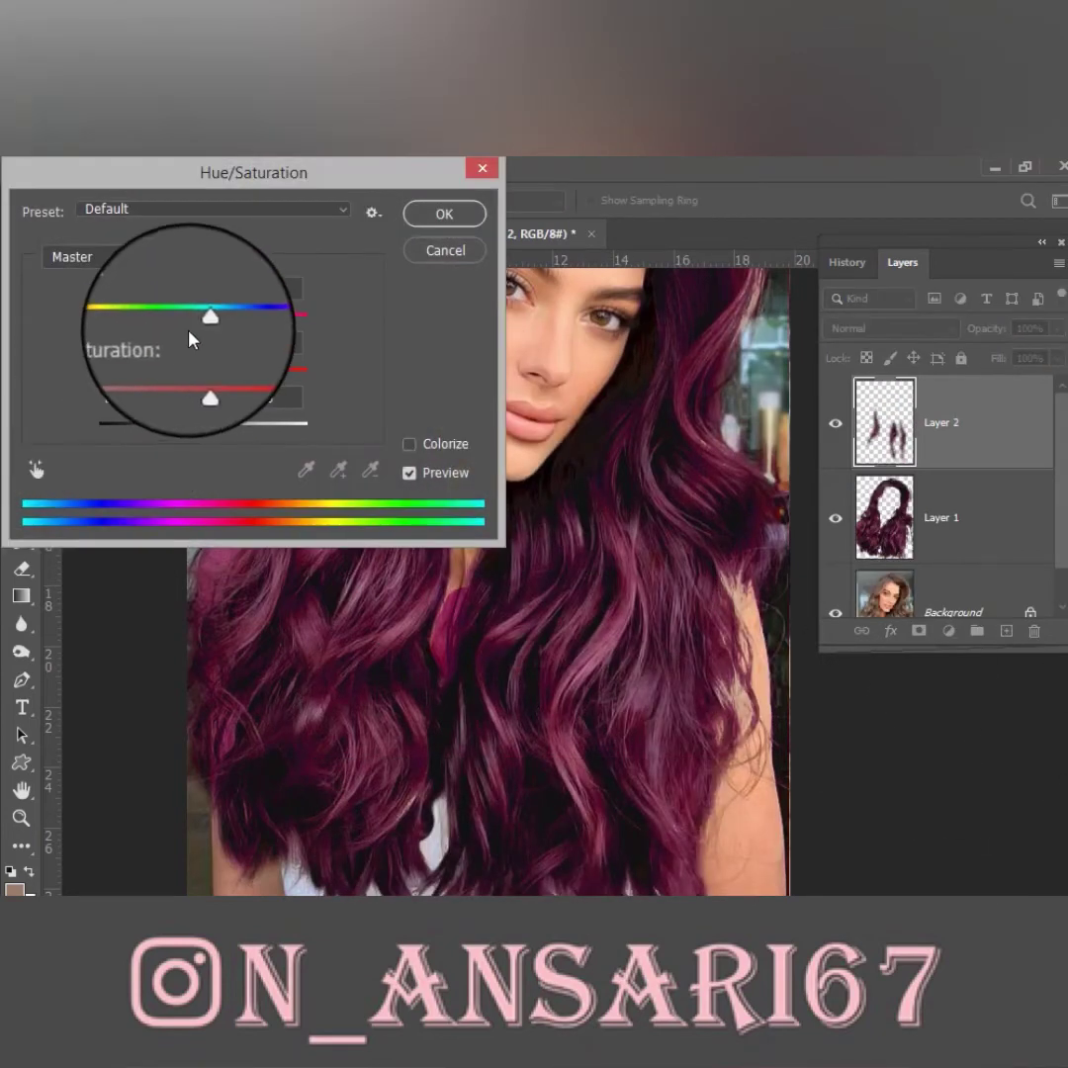
drag(203, 319, 78, 389)
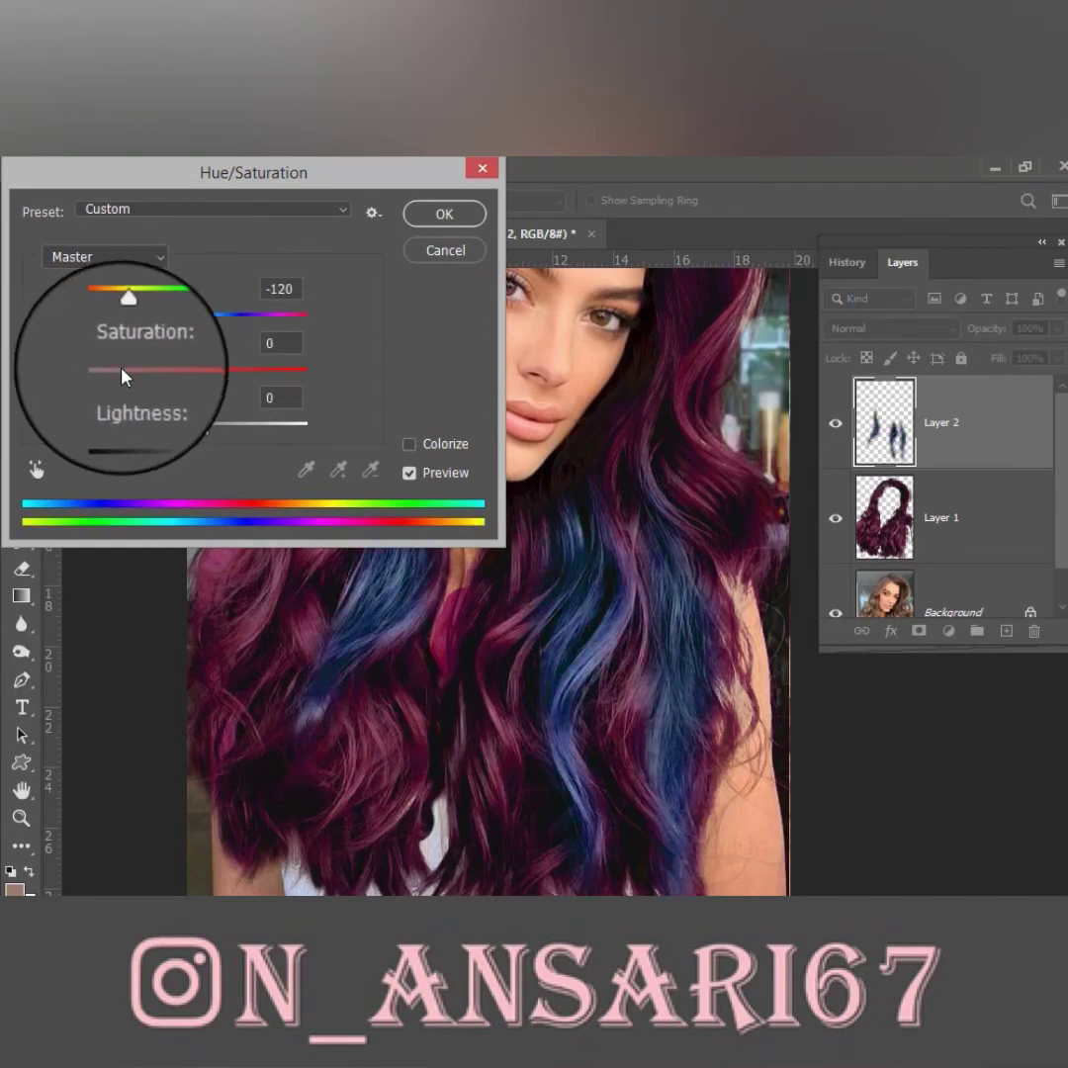
mouse_move(111, 314)
mouse_down()
mouse_move(174, 314)
mouse_move(262, 369)
mouse_up()
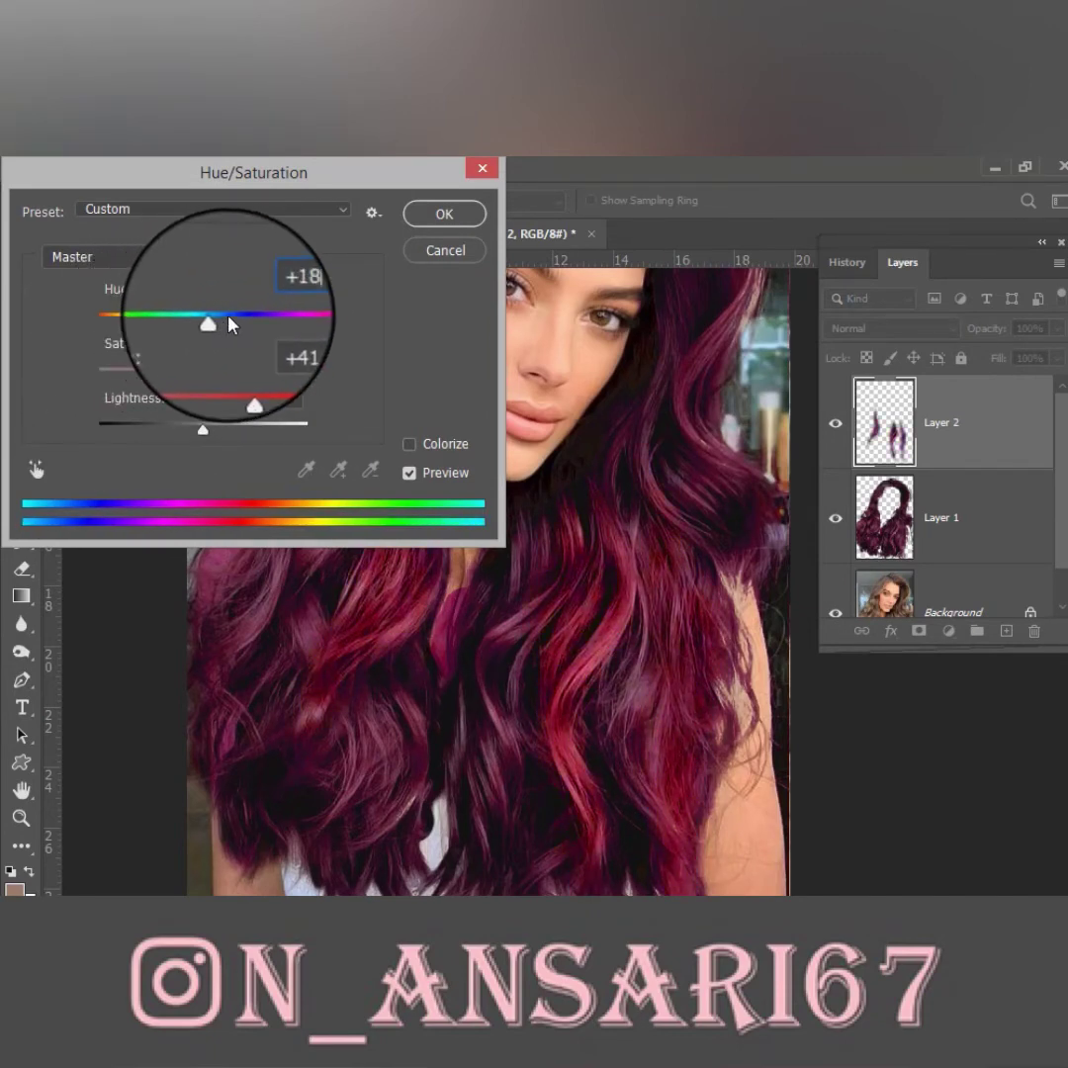
drag(203, 428, 226, 429)
click(444, 214)
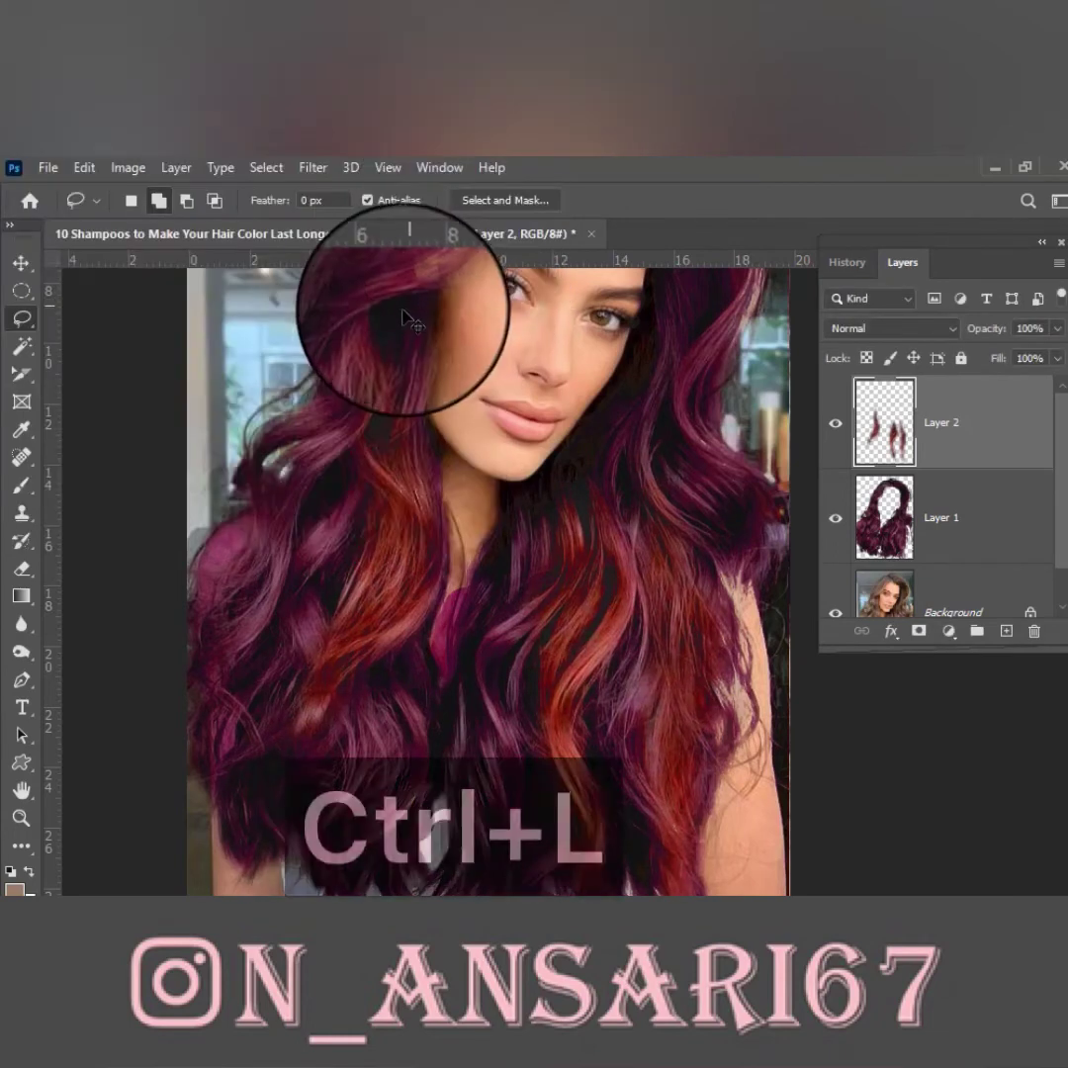
Brighten the red strands' highlights in Levels by moving the white input slider left
key(ctrl+l)
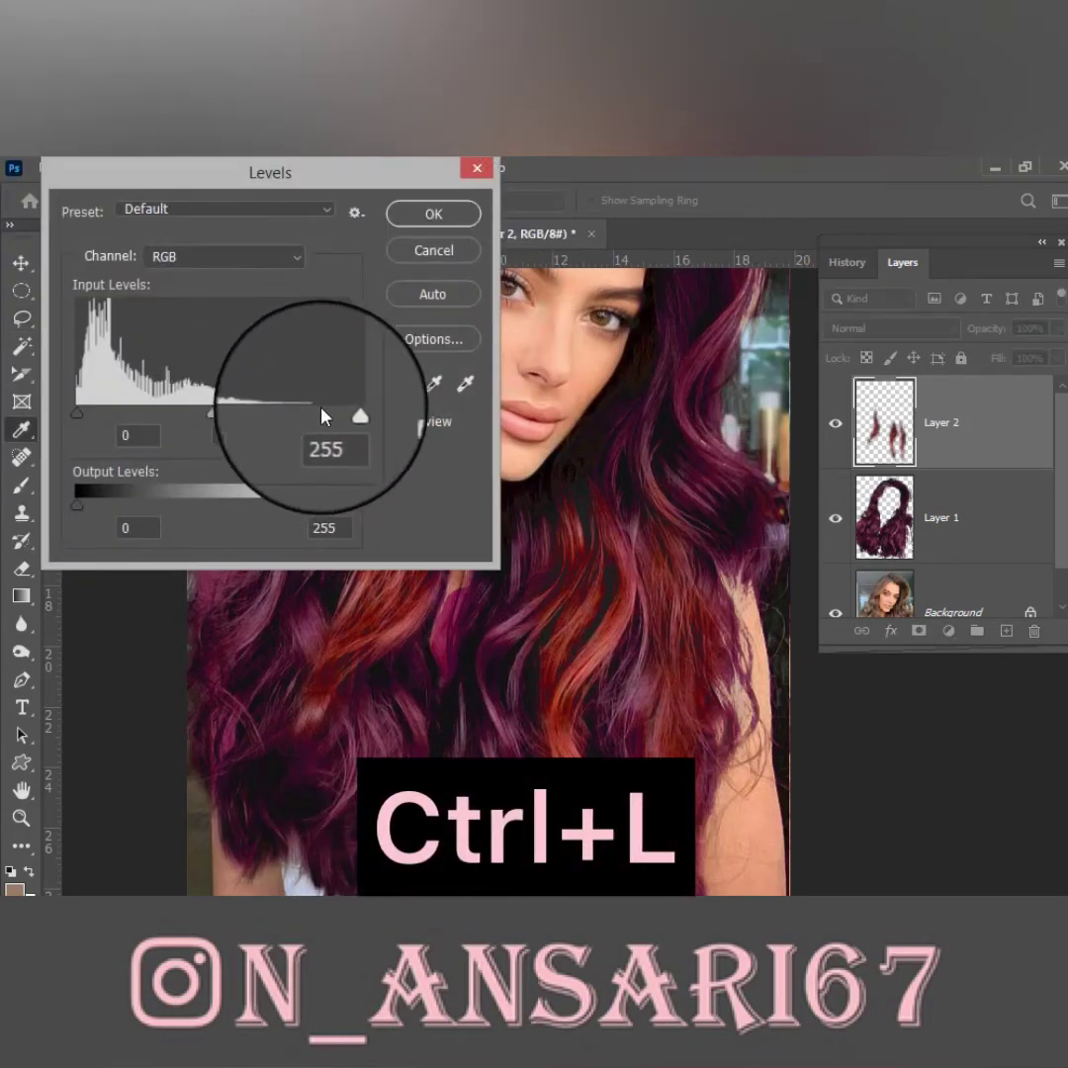
drag(360, 416, 310, 415)
key(Return)
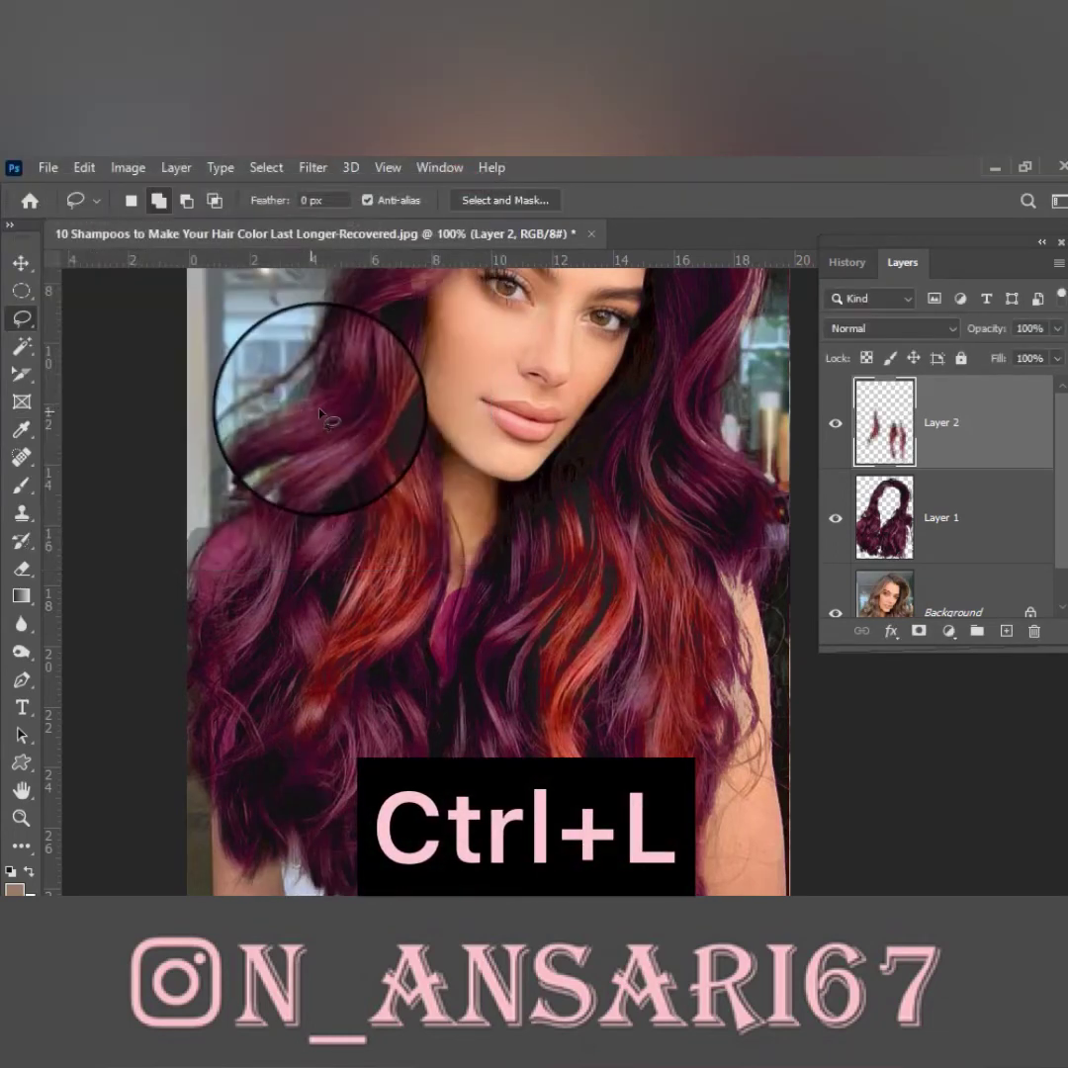
On Layer 1, lasso and feather the lower hair ends, hiding the red highlights layer
key(ctrl+minus)
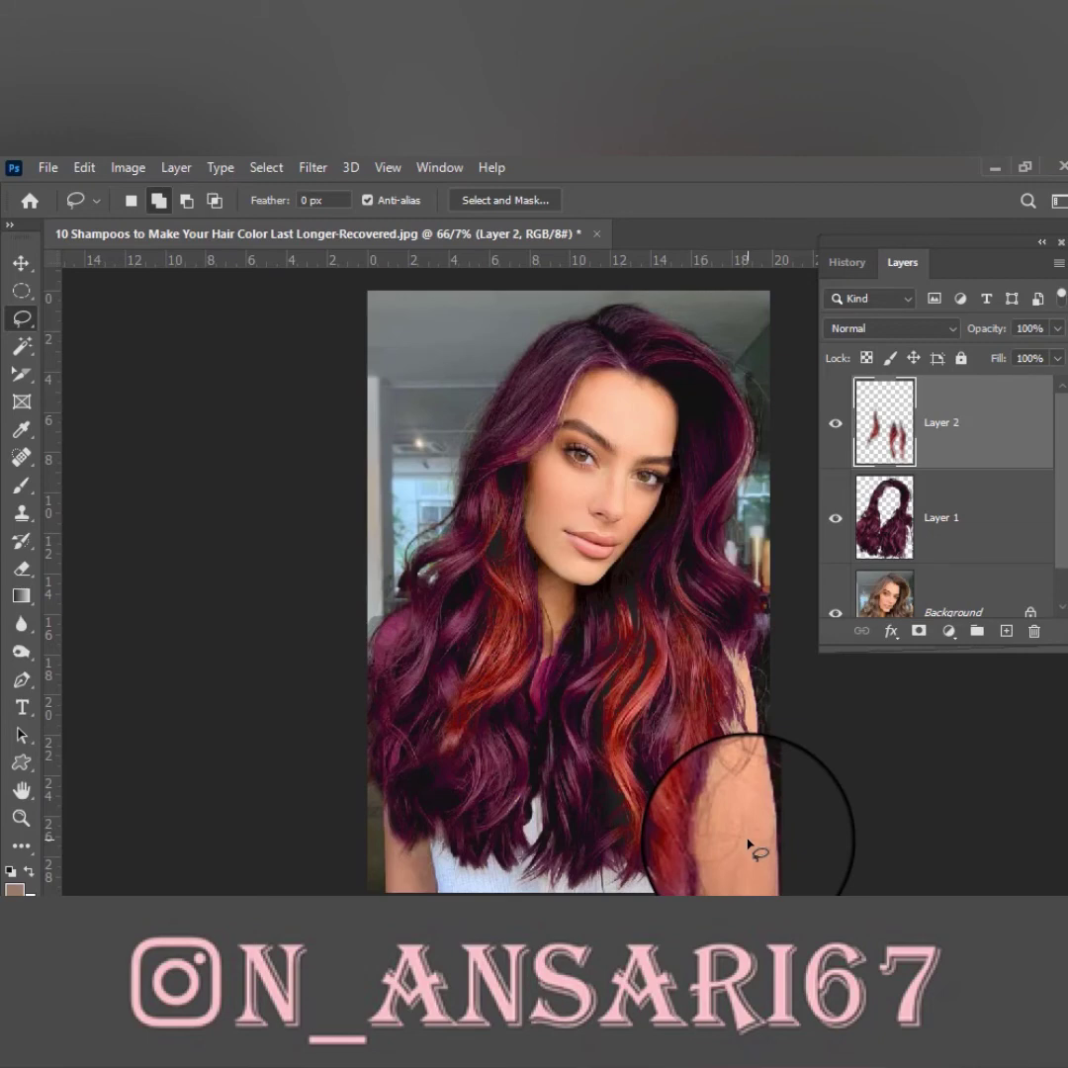
key(alt+bracketleft)
mouse_move(519, 777)
mouse_down()
mouse_move(373, 719)
mouse_move(714, 823)
mouse_up()
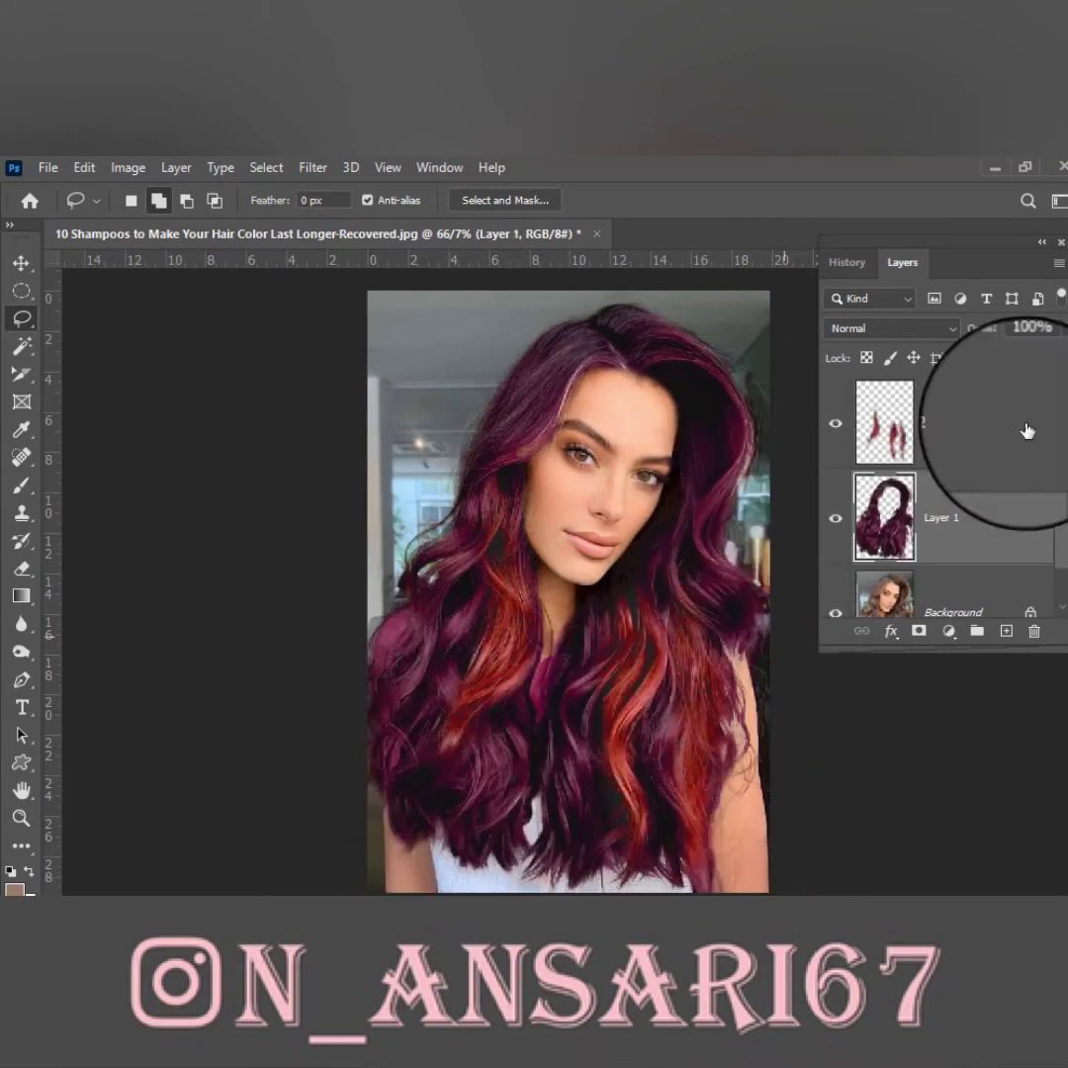
click(835, 424)
right_click(648, 379)
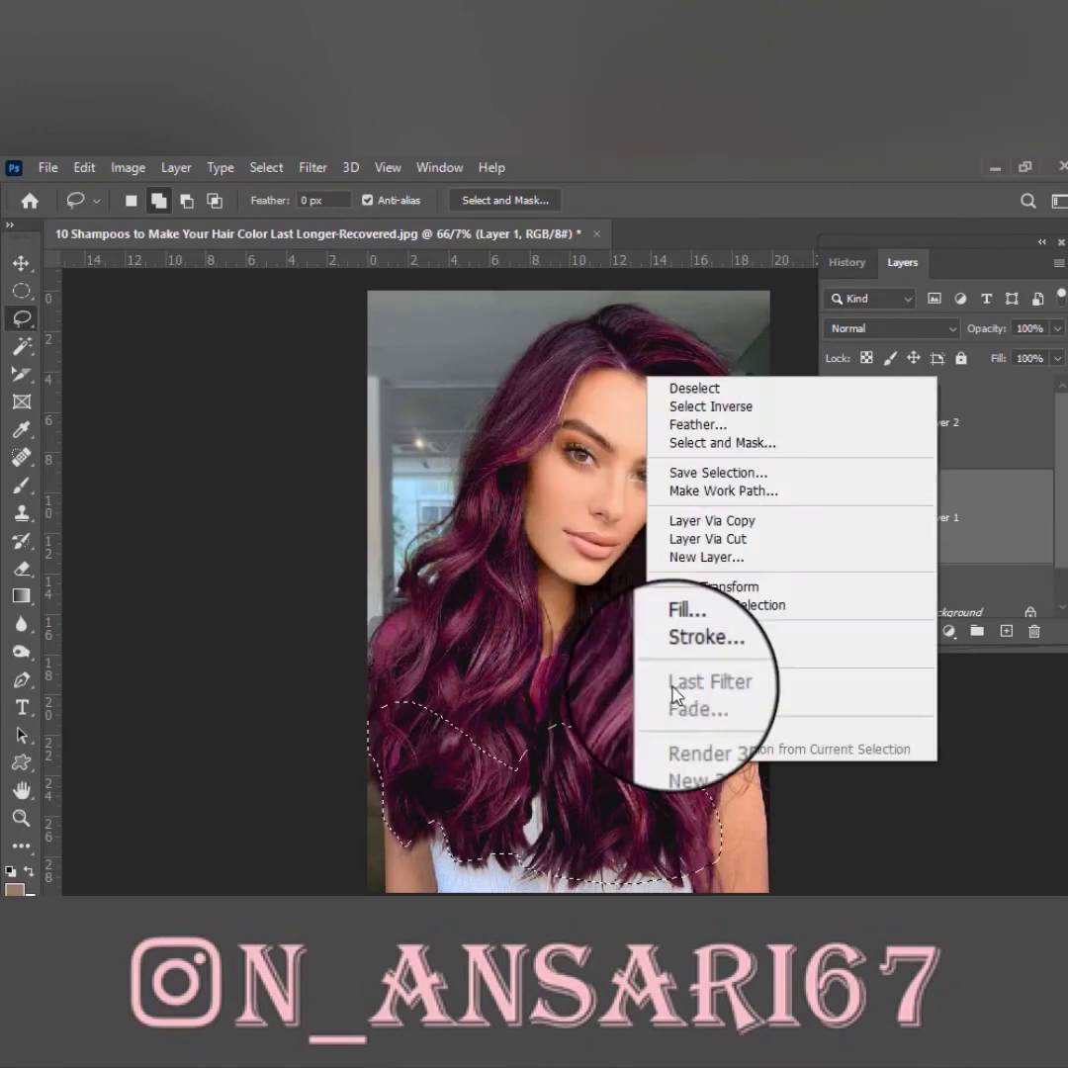
click(697, 424)
click(594, 378)
Brighten the selected hair ends with Levels, adjusting highlights and midtones
key(ctrl+l)
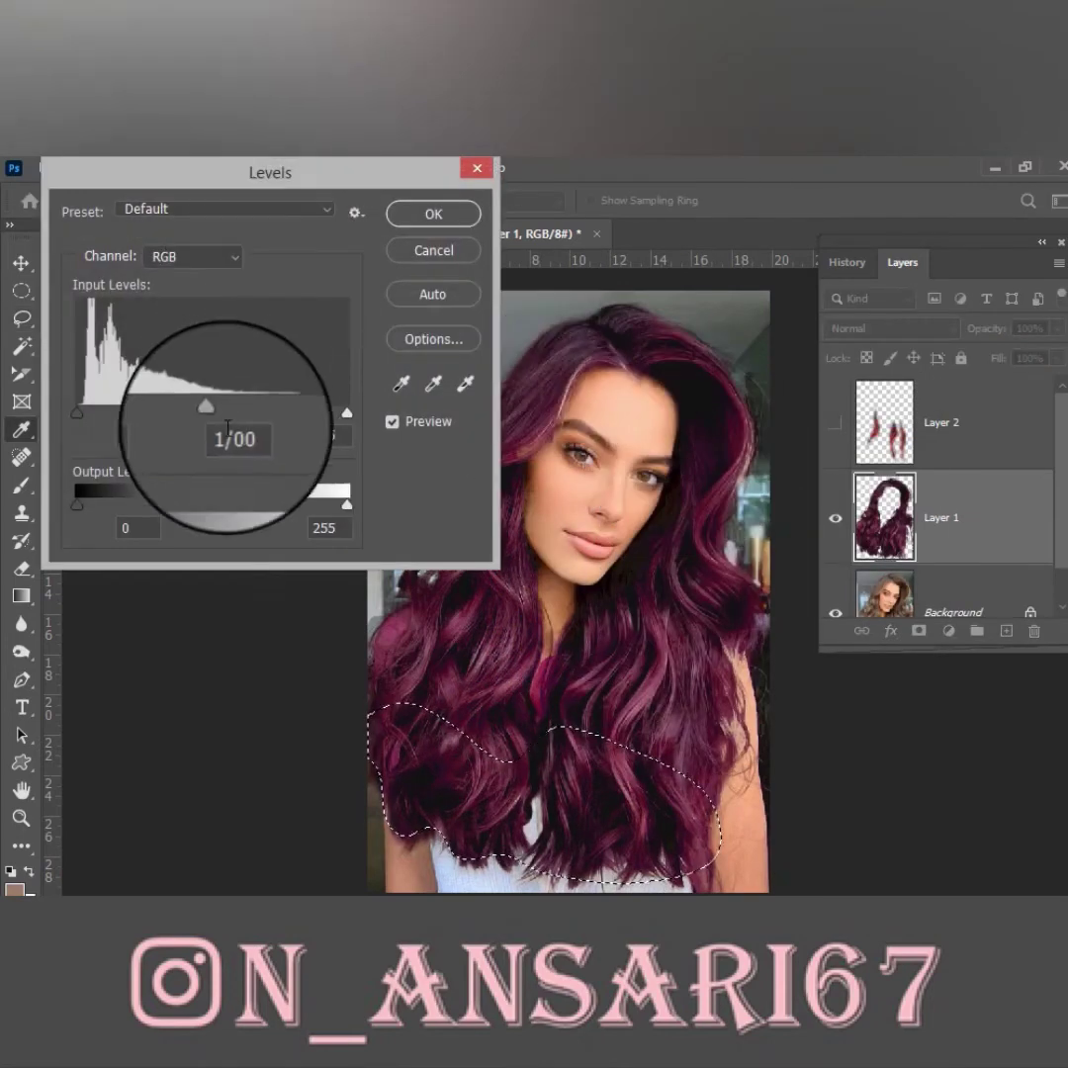
drag(346, 412, 274, 415)
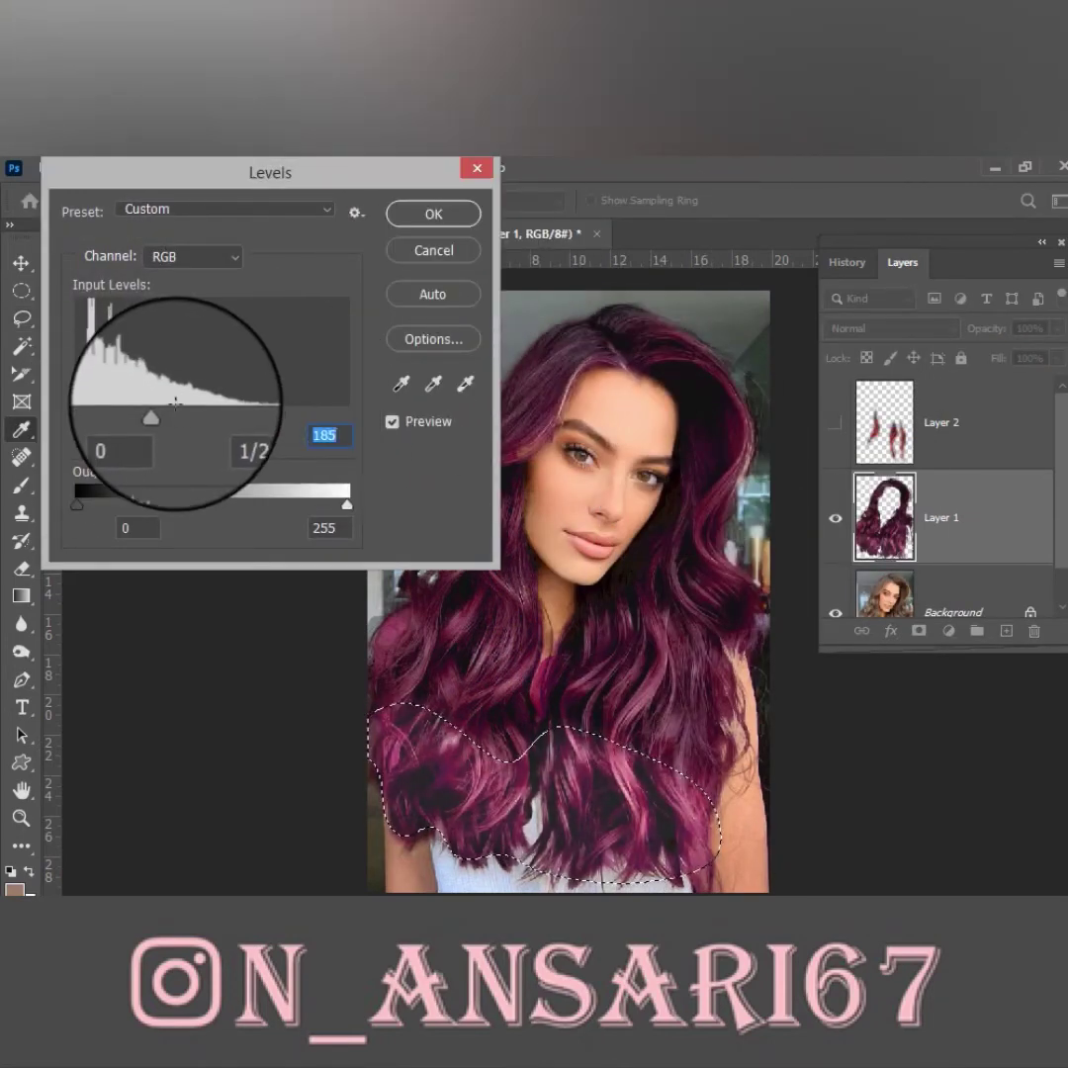
drag(176, 402, 248, 417)
key(Return)
Colorize the hair ends purple at hue 294 with Hue/Saturation
key(ctrl+u)
mouse_move(198, 369)
mouse_down()
mouse_move(158, 369)
mouse_move(153, 321)
mouse_move(274, 322)
mouse_move(155, 322)
mouse_move(265, 312)
mouse_up()
click(408, 444)
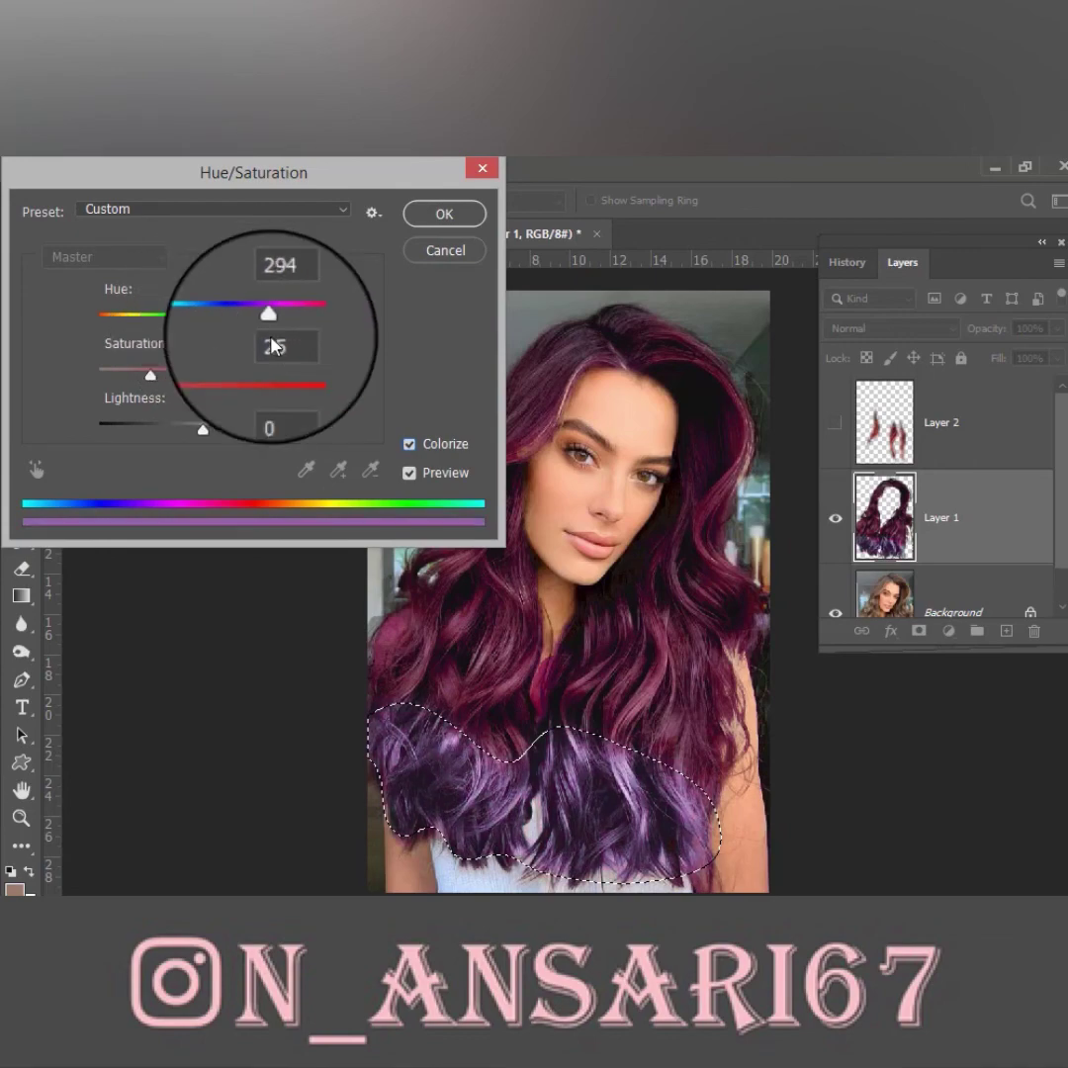
click(444, 214)
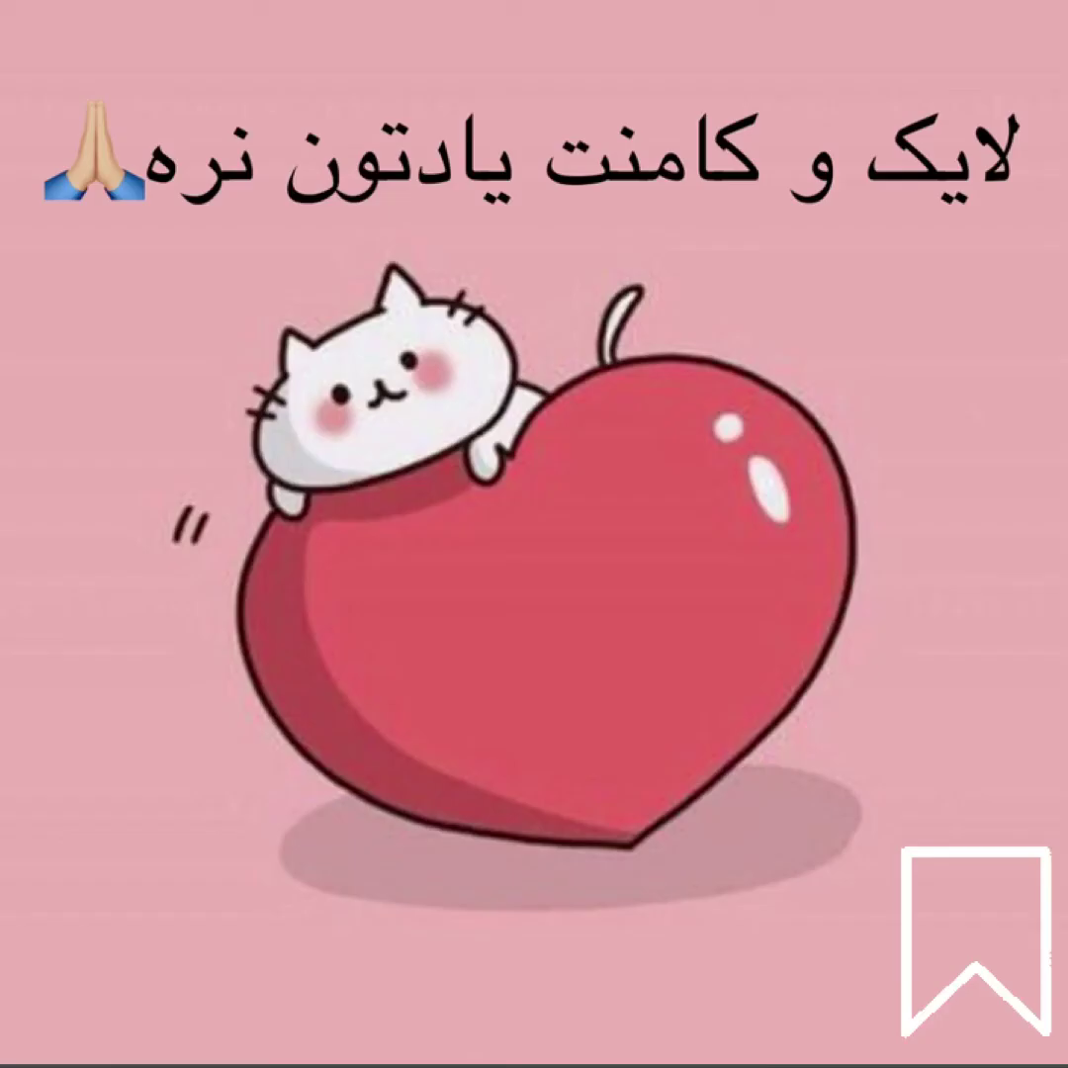